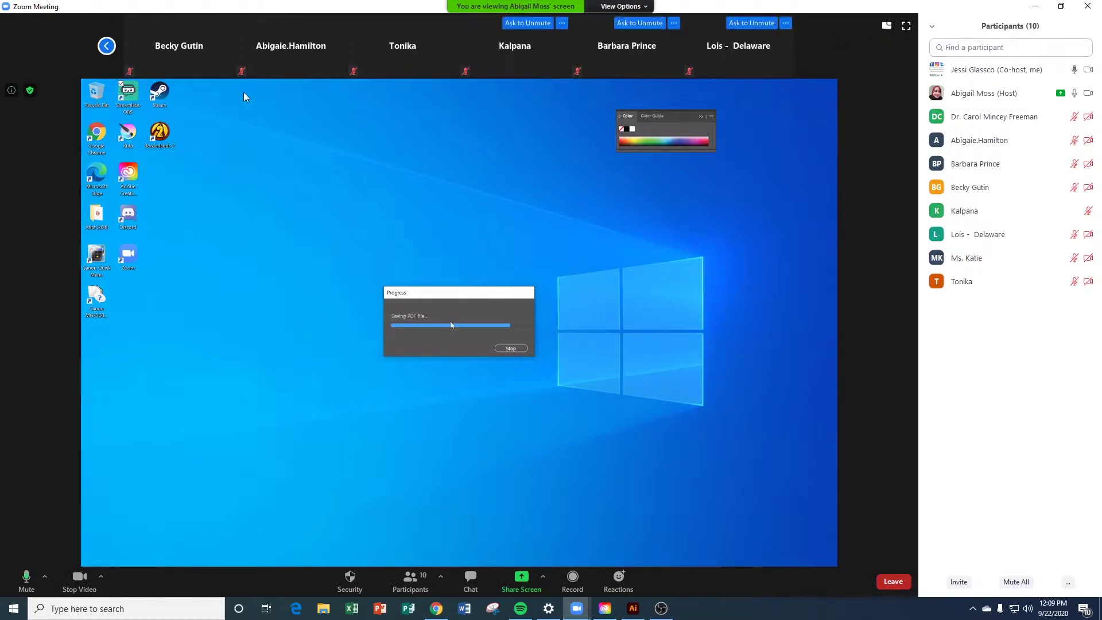
- Return to Zoom's gallery view and open the options menu on your own video tile
left_click(107, 46)
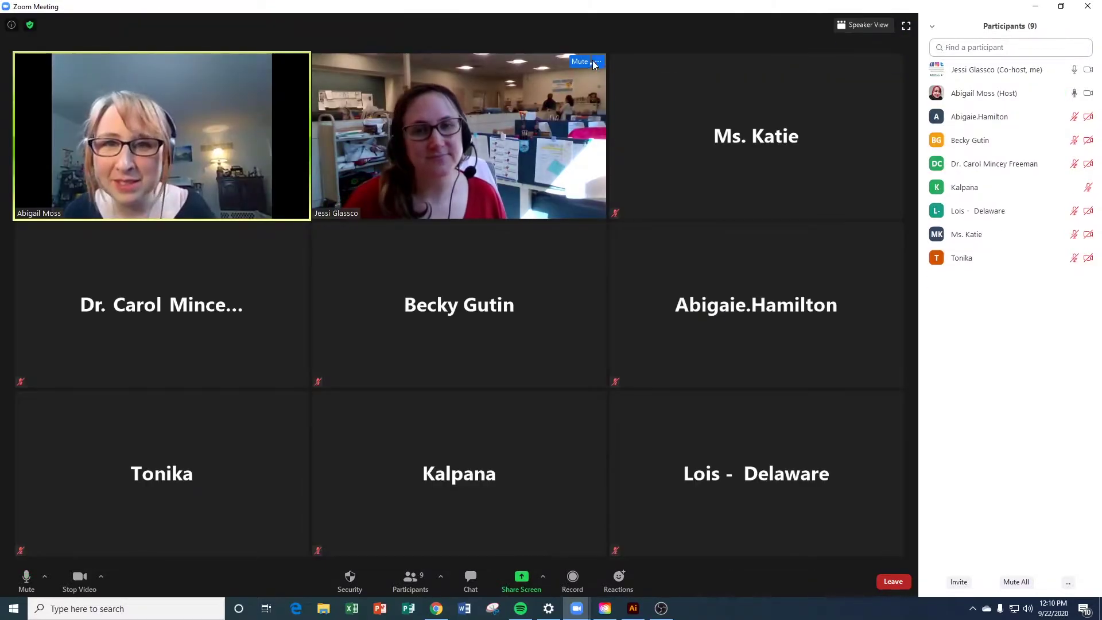
left_click(599, 62)
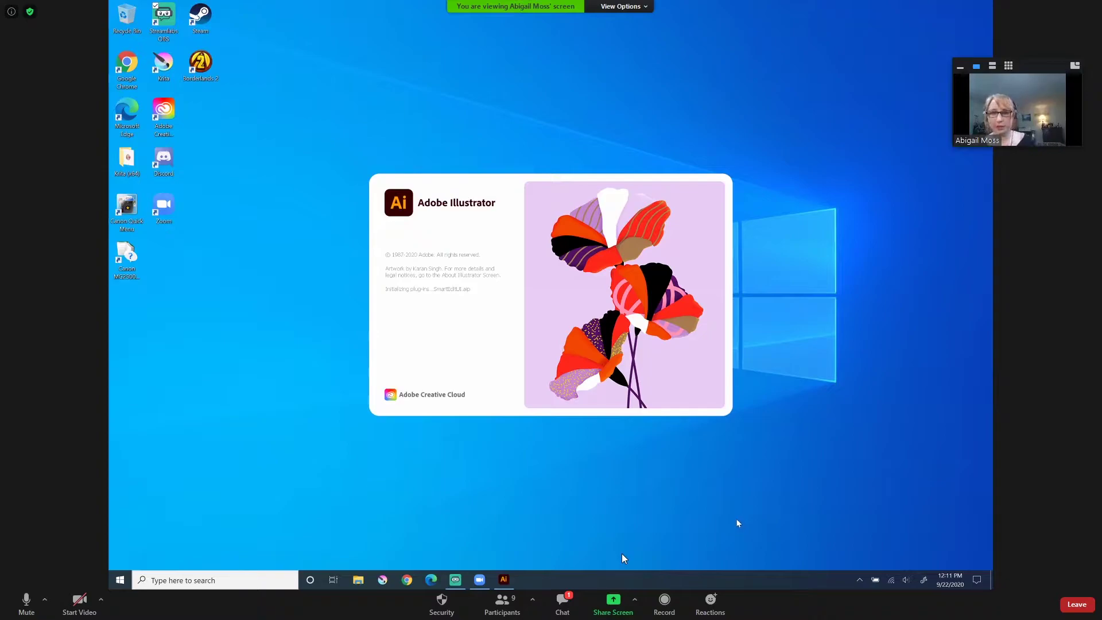
- Open the meeting chat and begin a reply reading 'I will post this recod'
left_click(562, 600)
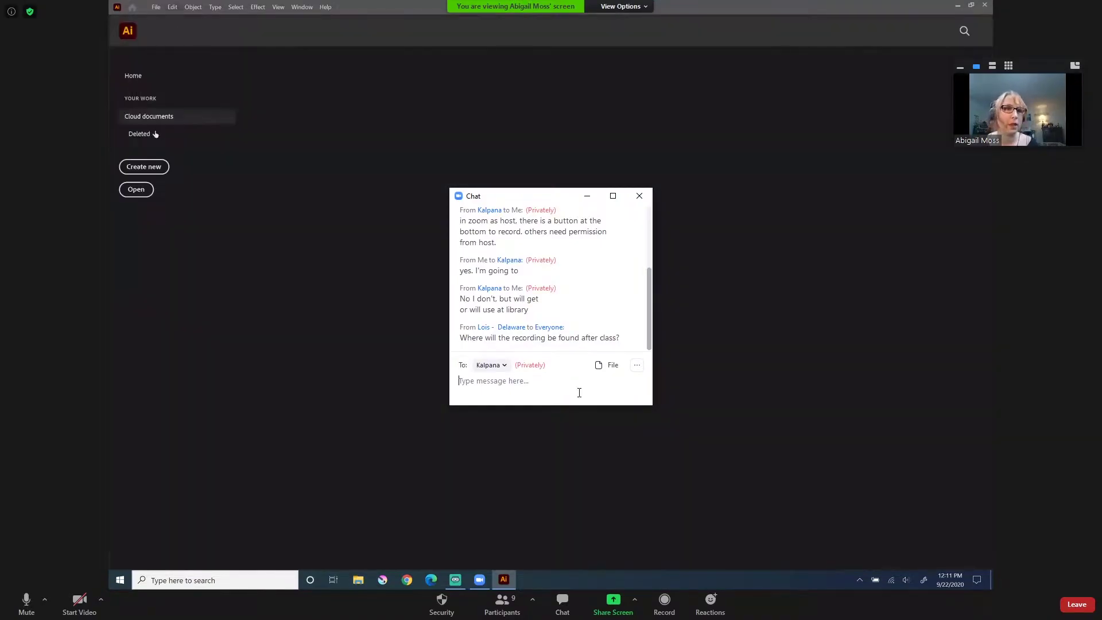
type("I will post this recod")
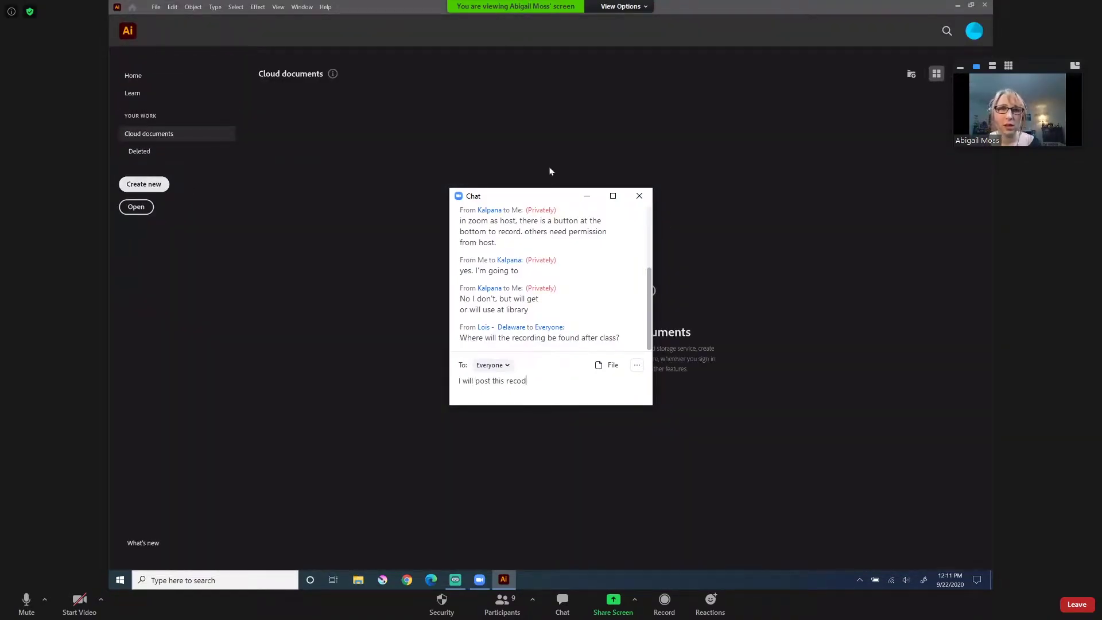
- Move the chat window aside and finish the reply about posting the recording on t9makers YouTube with a link
key("BackSpace")
type("rding")
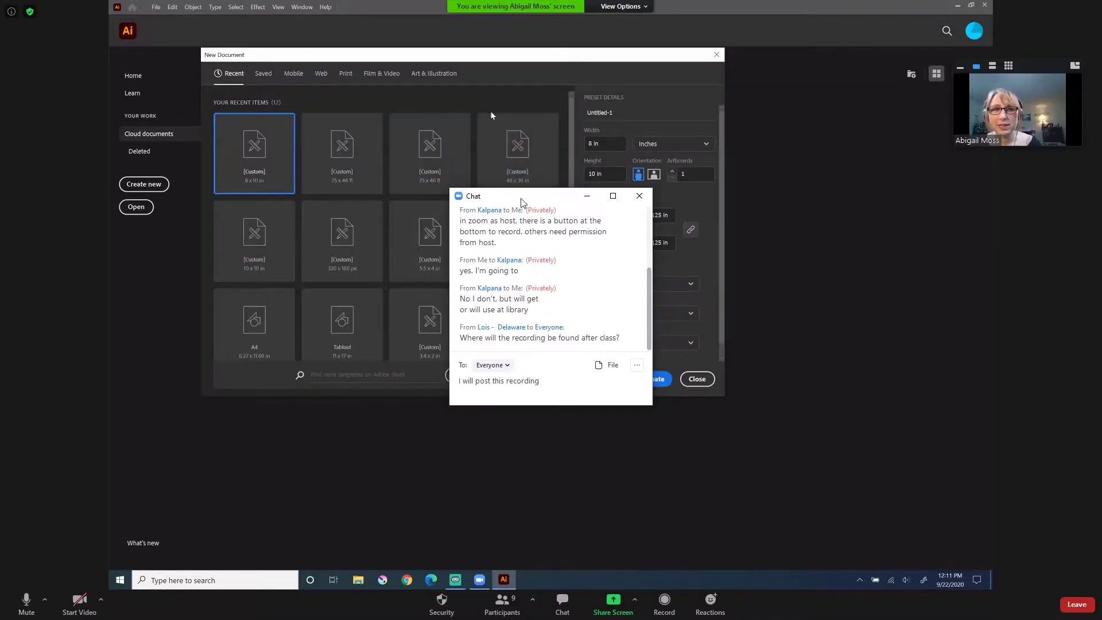
left_click_drag(521, 202, 982, 329)
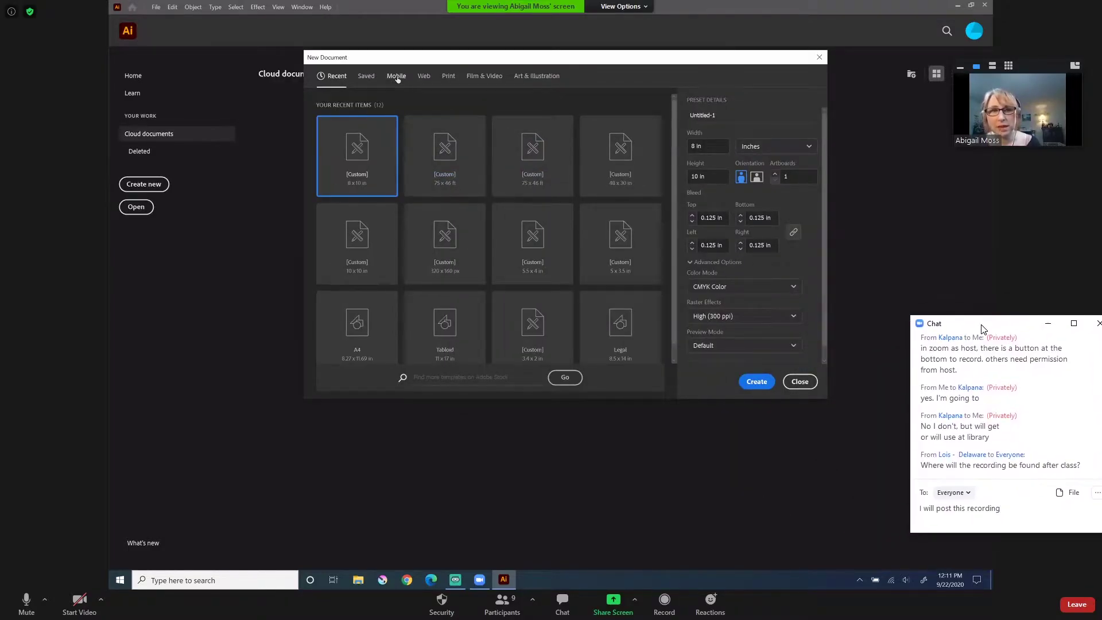
type("in ")
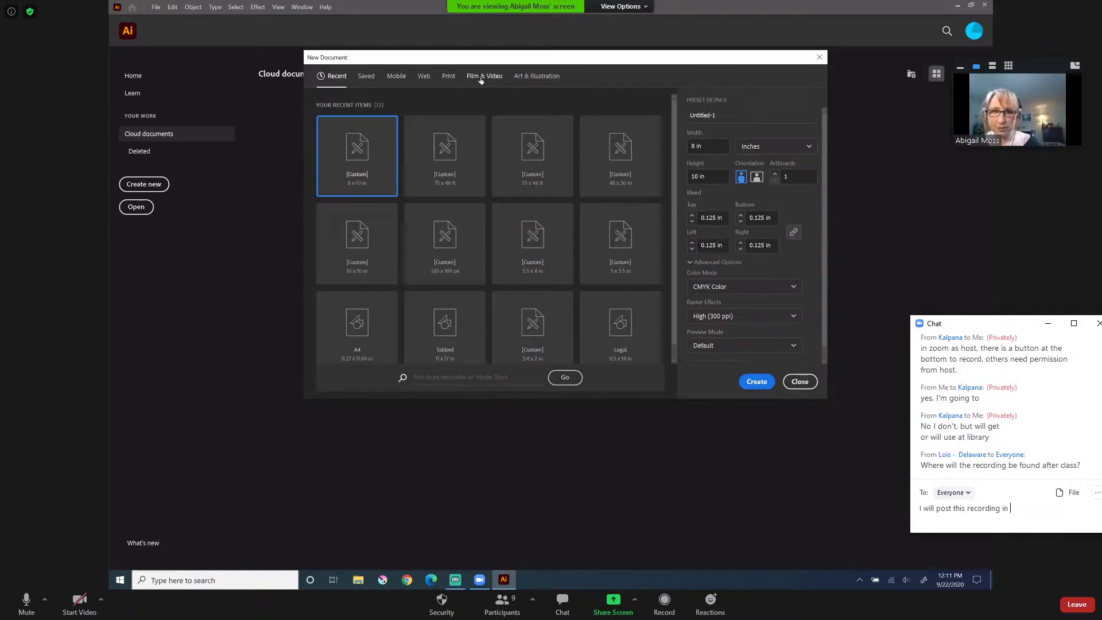
type("the route")
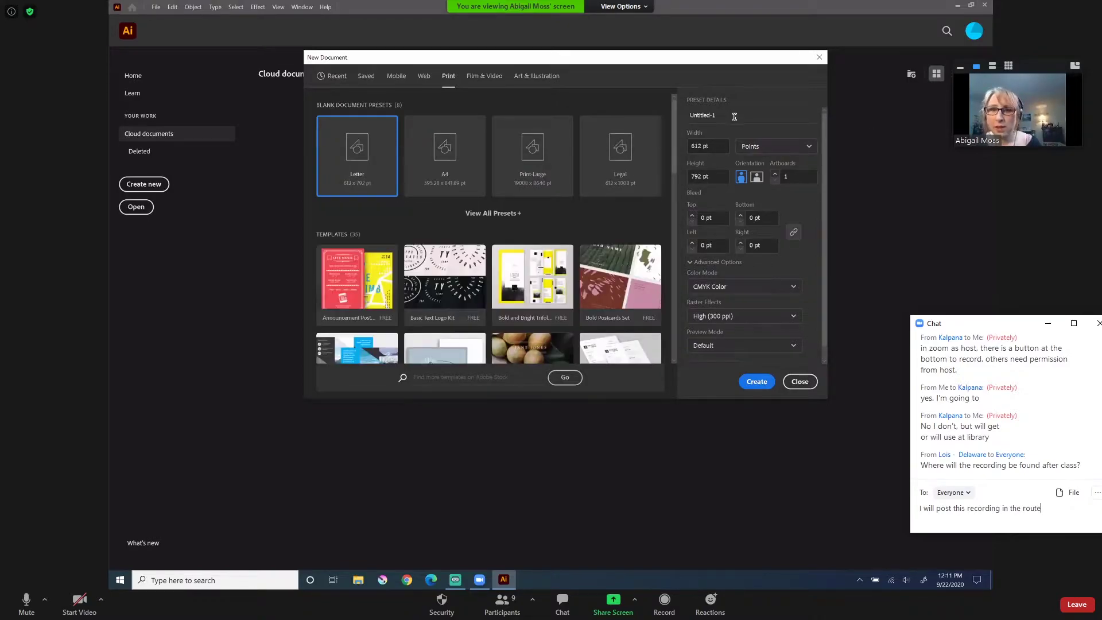
key("BackSpace")
key("BackSpace")
key("BackSpace")
key("BackSpace")
type("t9makers")
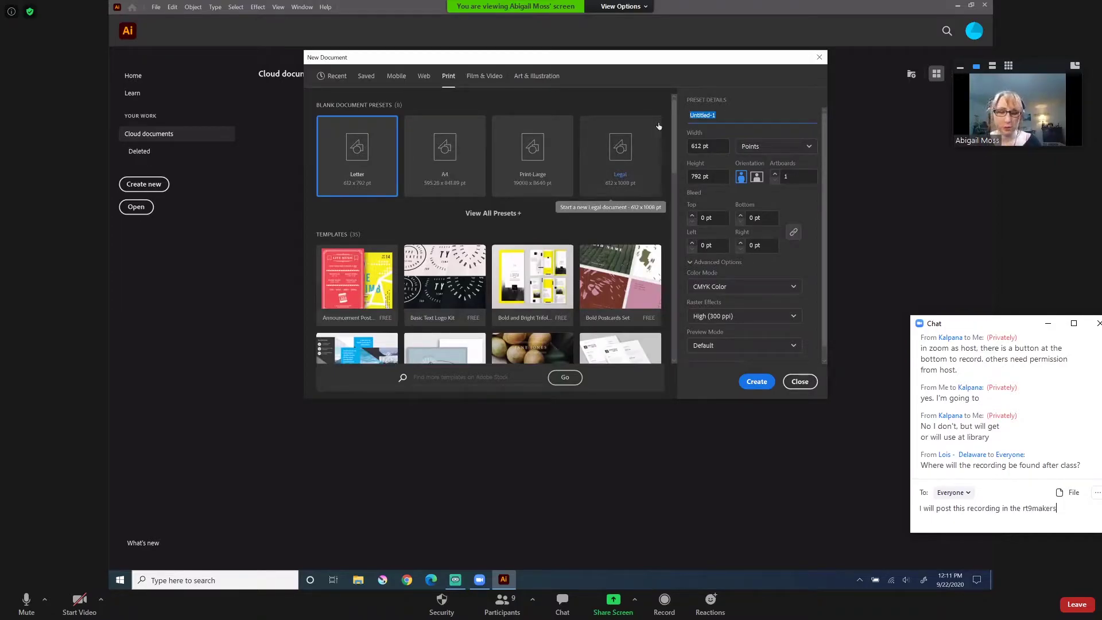
type(" Youtube")
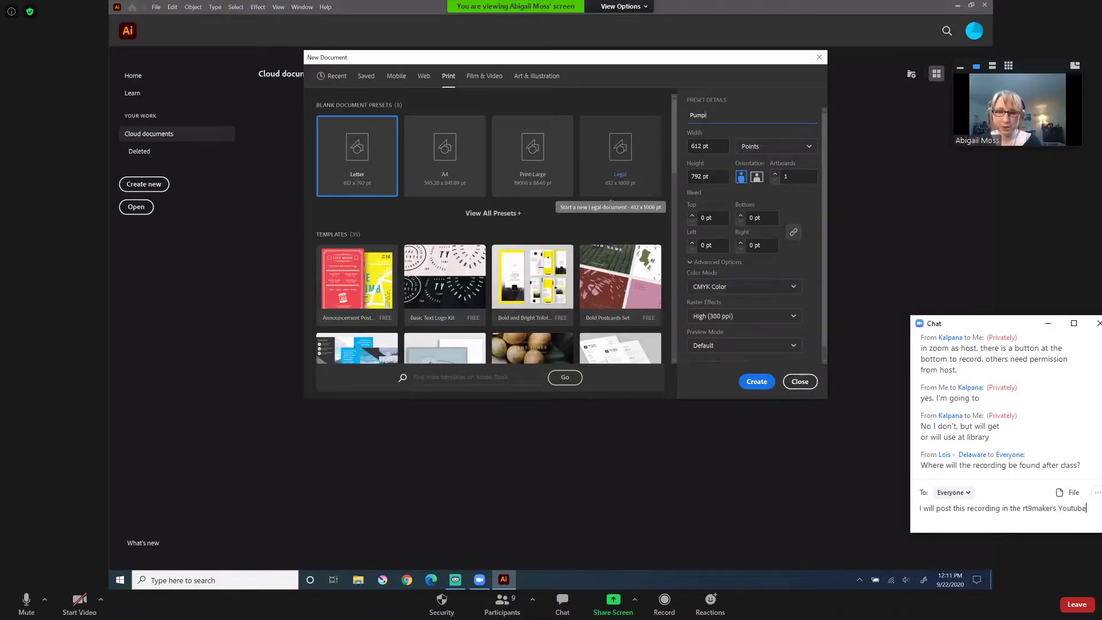
type(" and se")
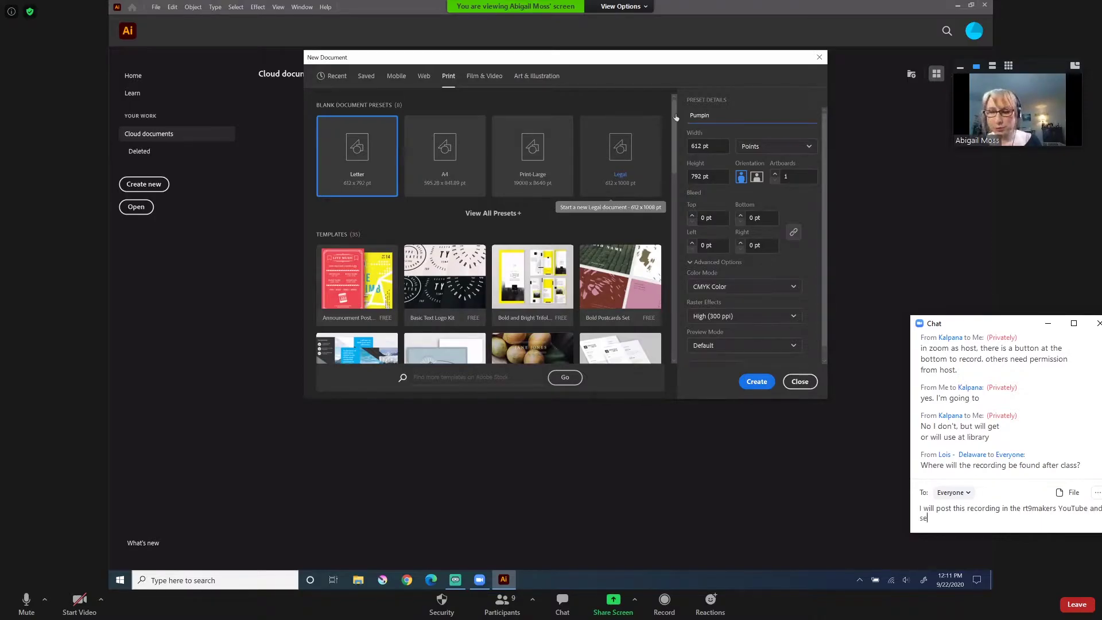
type("nd you all ")
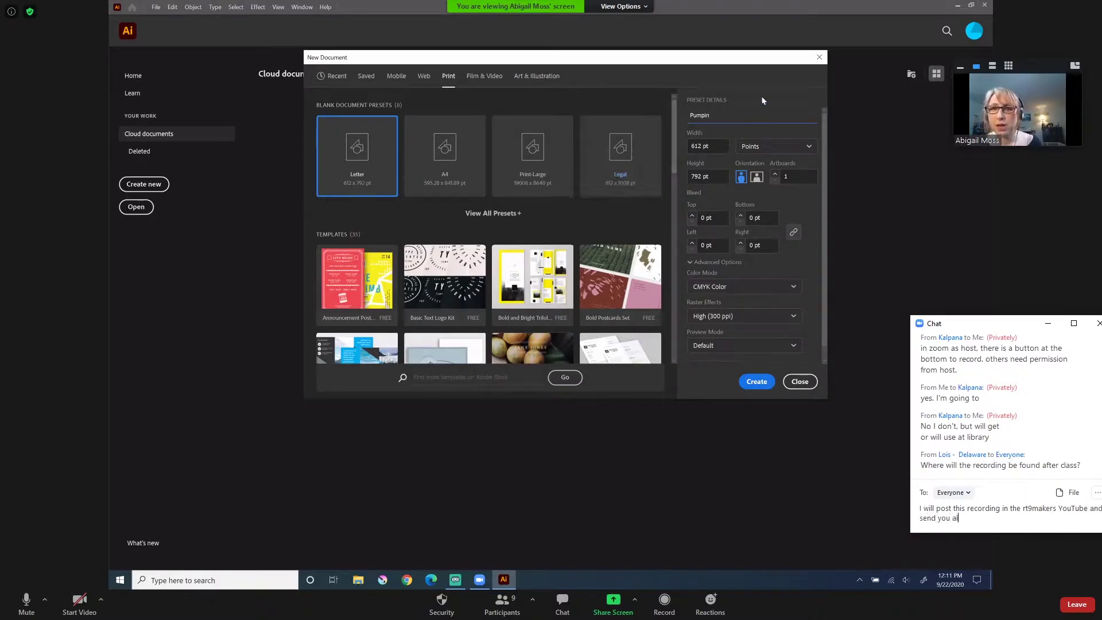
type("the l")
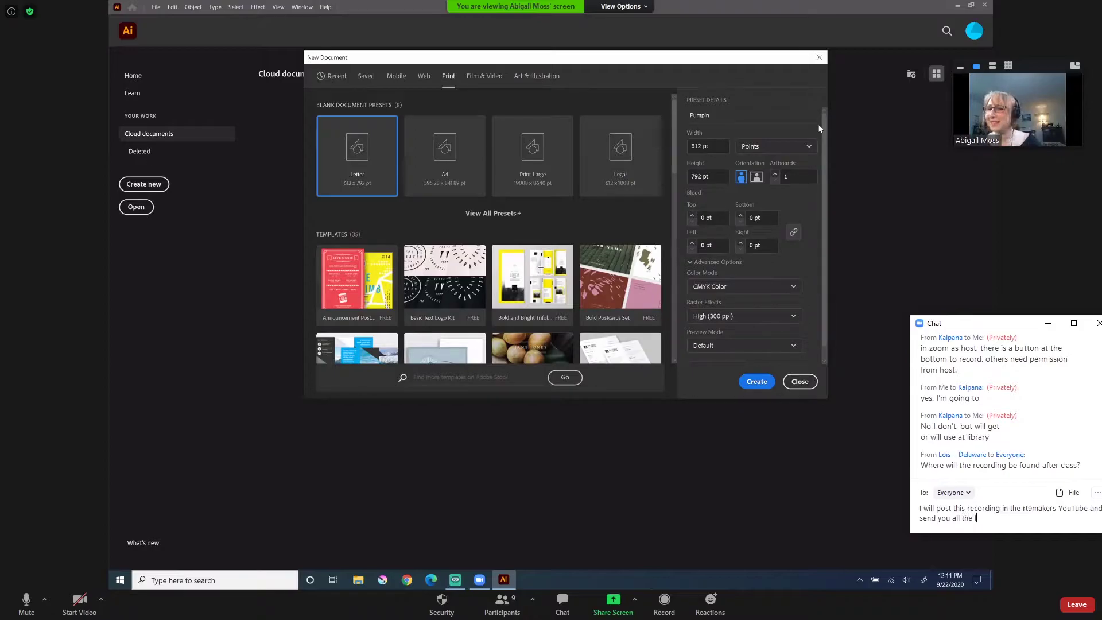
type("ink")
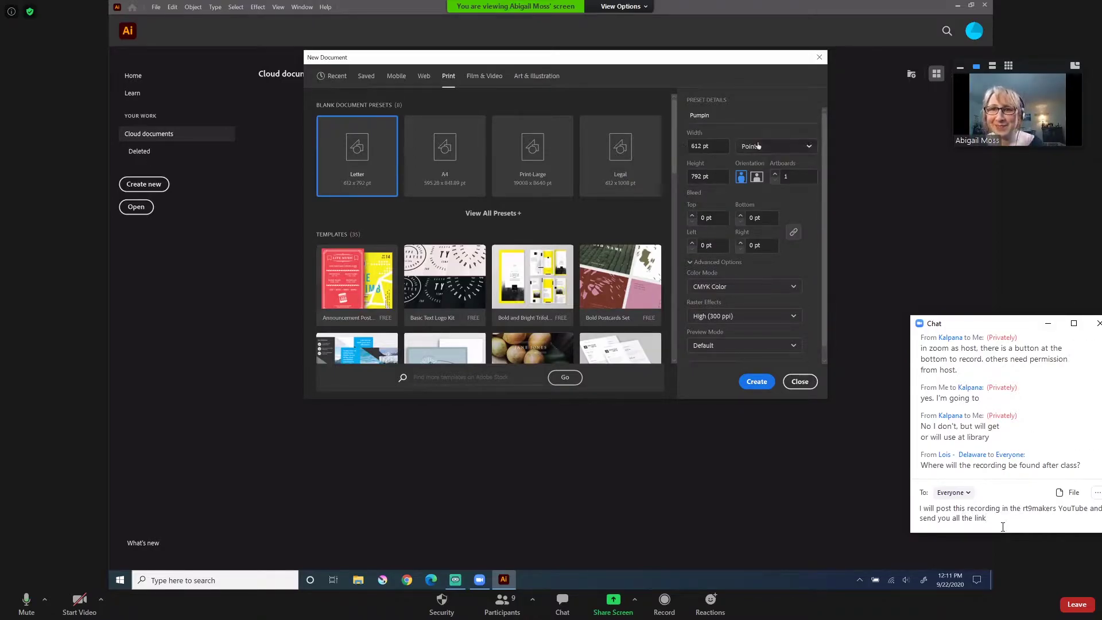
- Send the YouTube reply to everyone and create the new Pumpin document
key("Return")
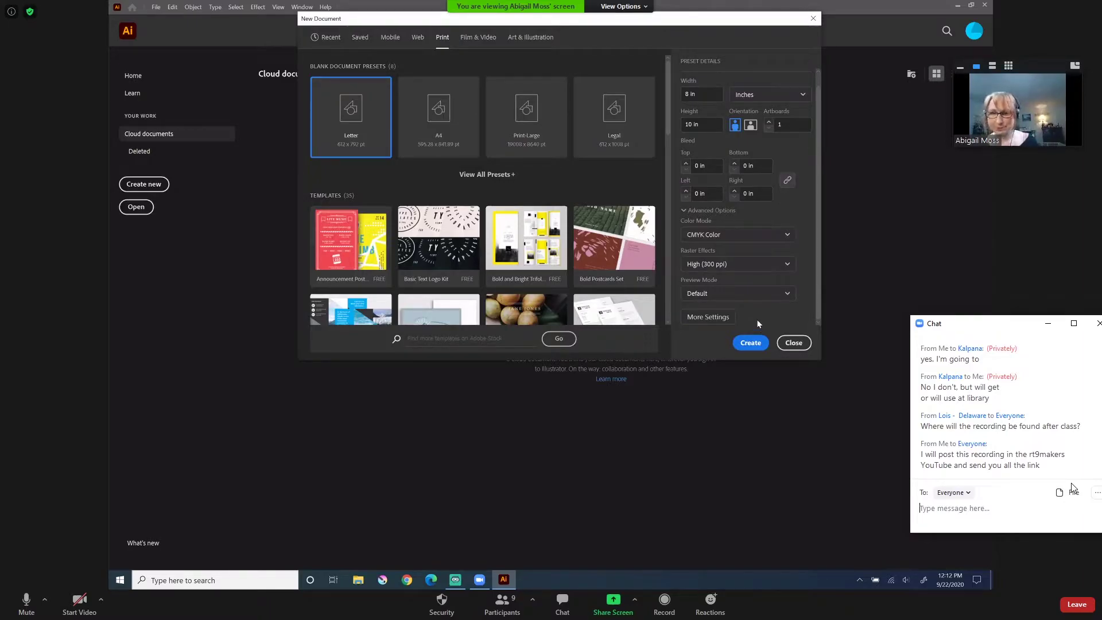
left_click(751, 343)
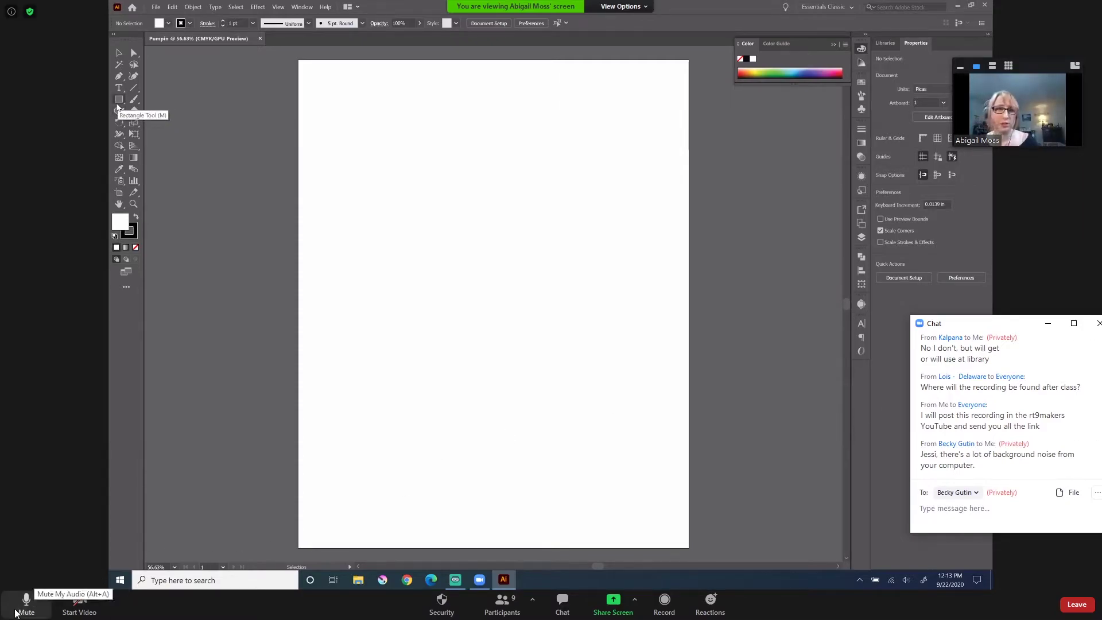
- Mute your microphone, shift the chat window slightly, and send the private reply 'sorry about that thank you'
left_click(17, 611)
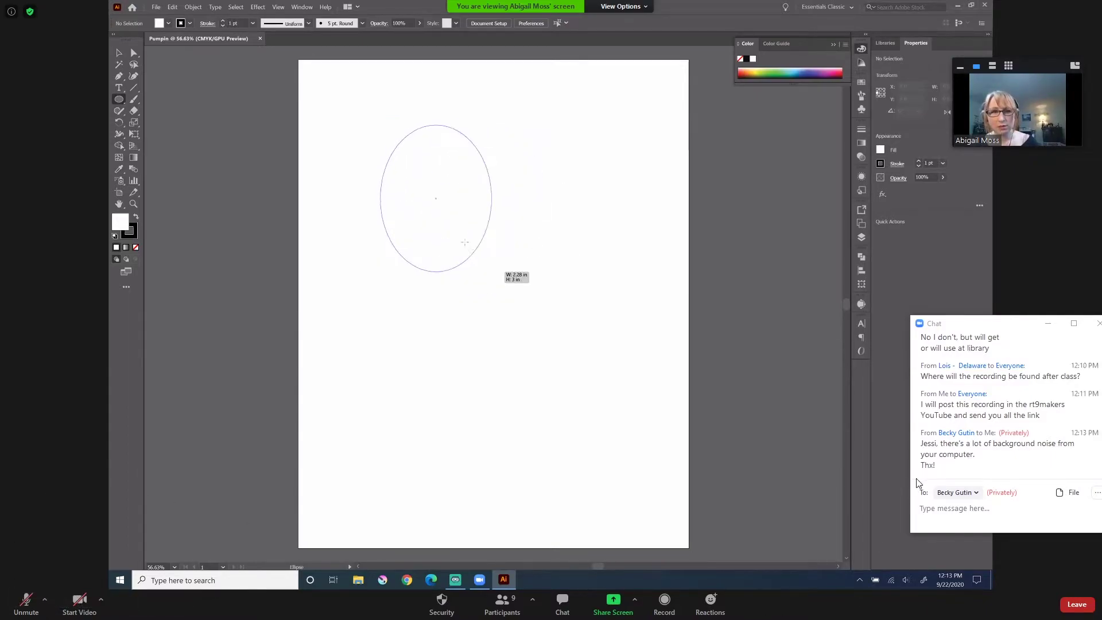
left_click_drag(911, 476, 931, 476)
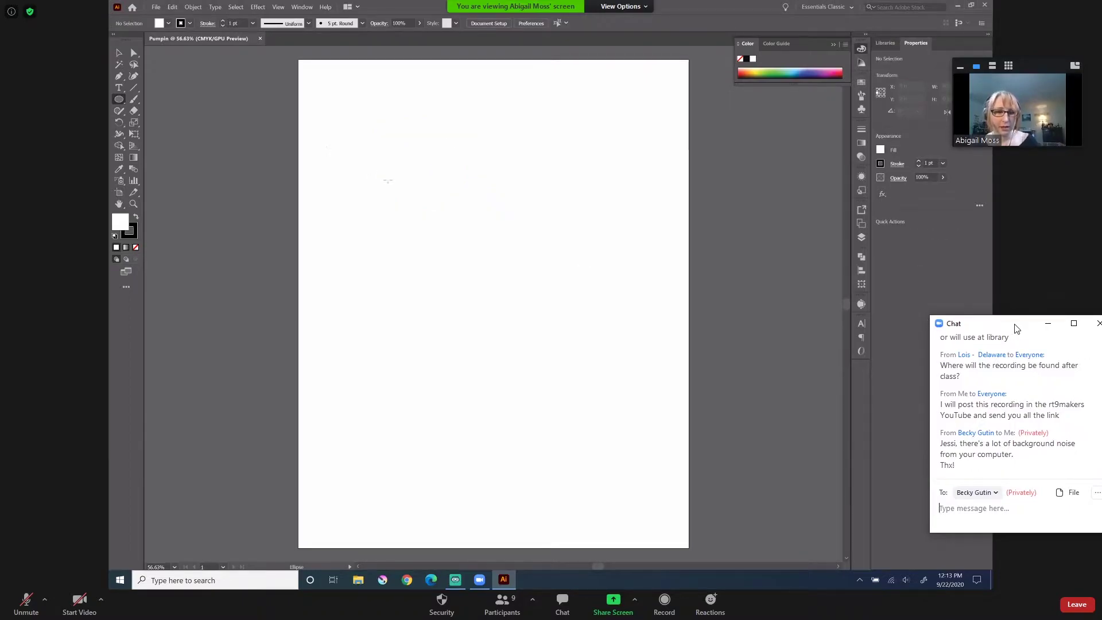
mouse_move(1014, 329)
left_mouse_down()
mouse_move(979, 325)
mouse_move(997, 329)
left_mouse_up()
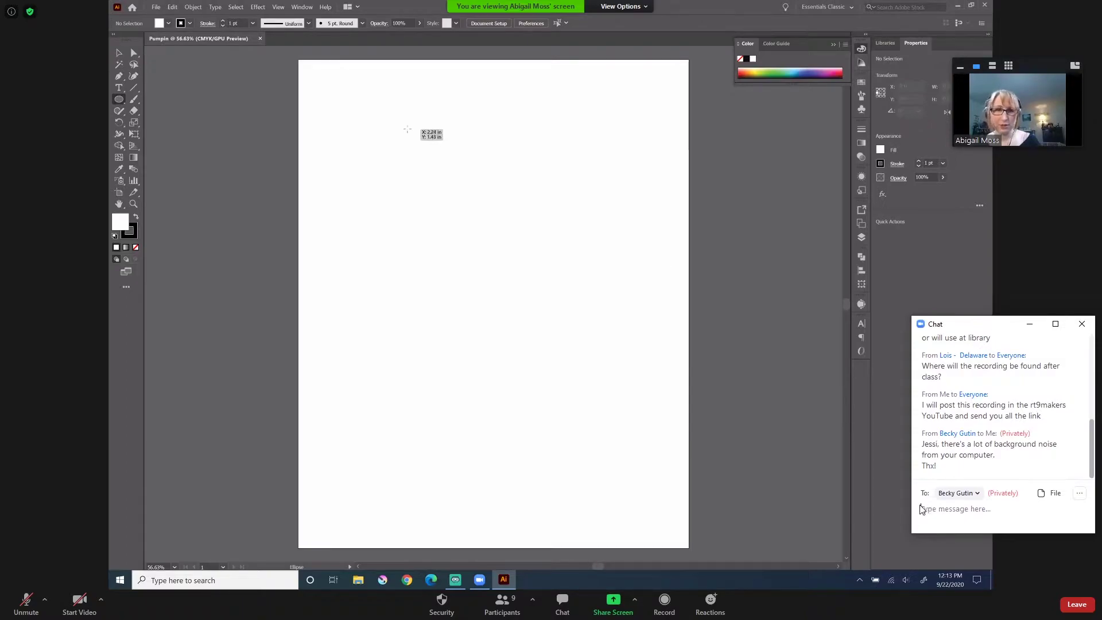
type("sorry about ")
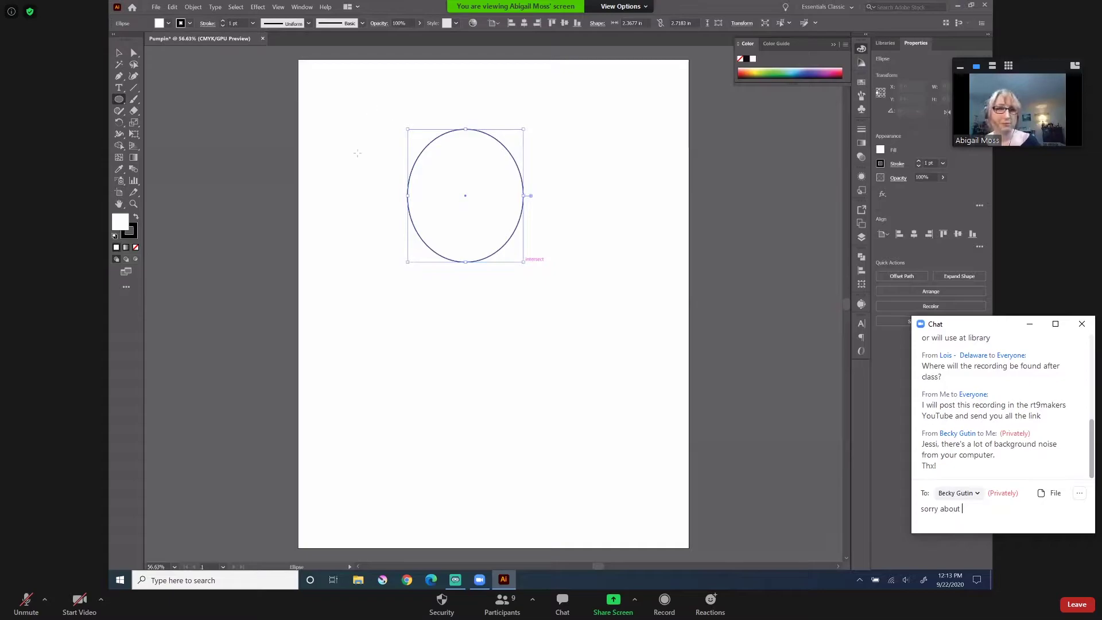
type("that")
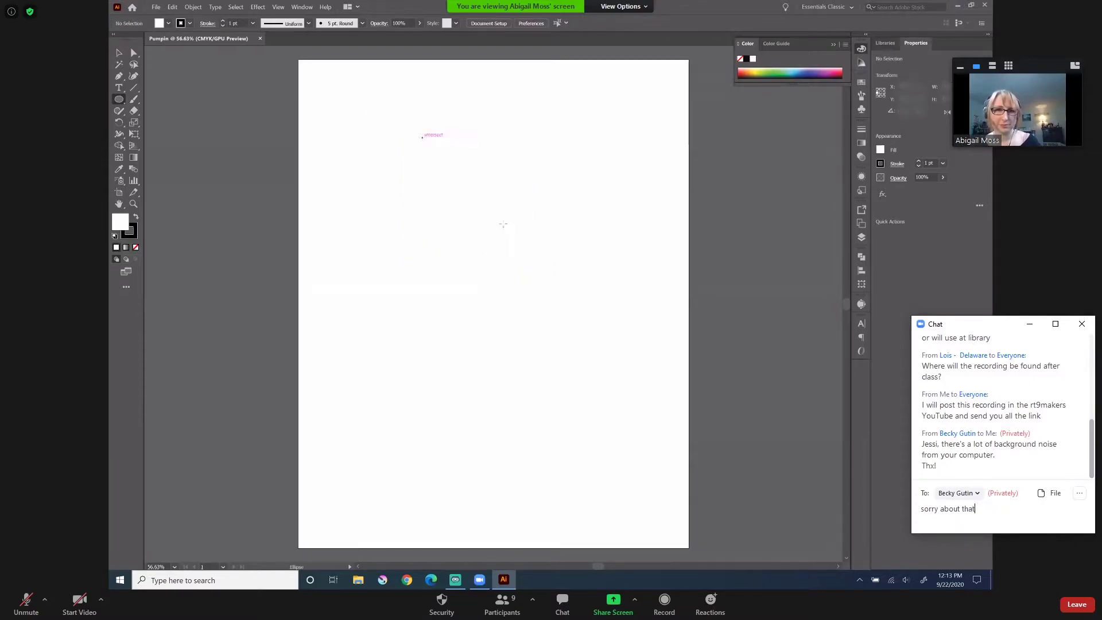
type(" thank you")
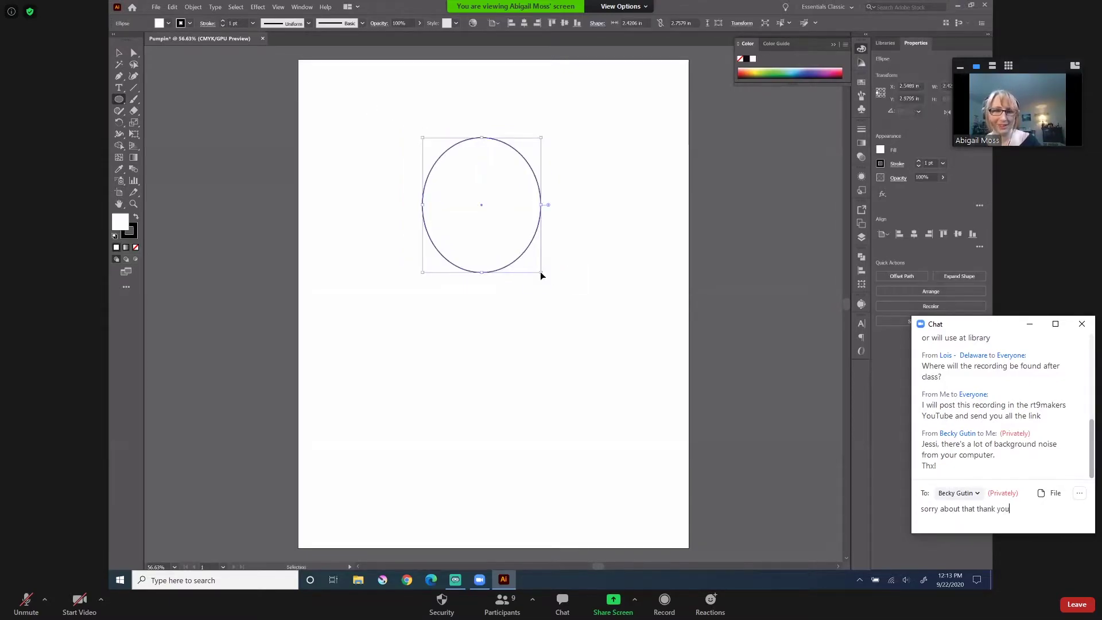
key("Return")
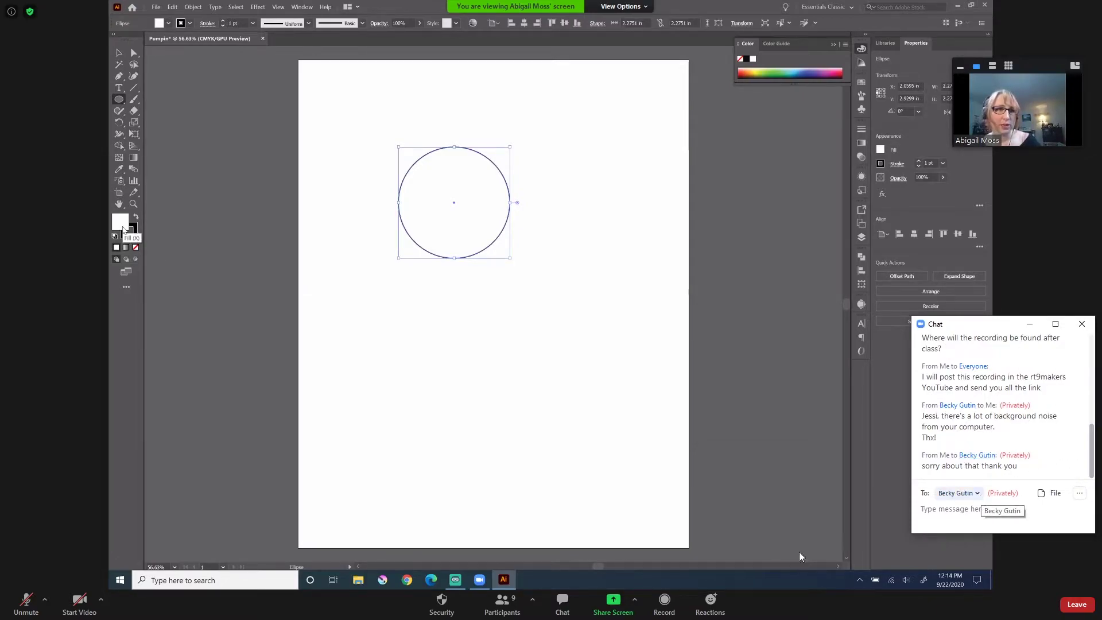
- Show the participants list and move the participants and chat windows to the bottom right
left_click(494, 613)
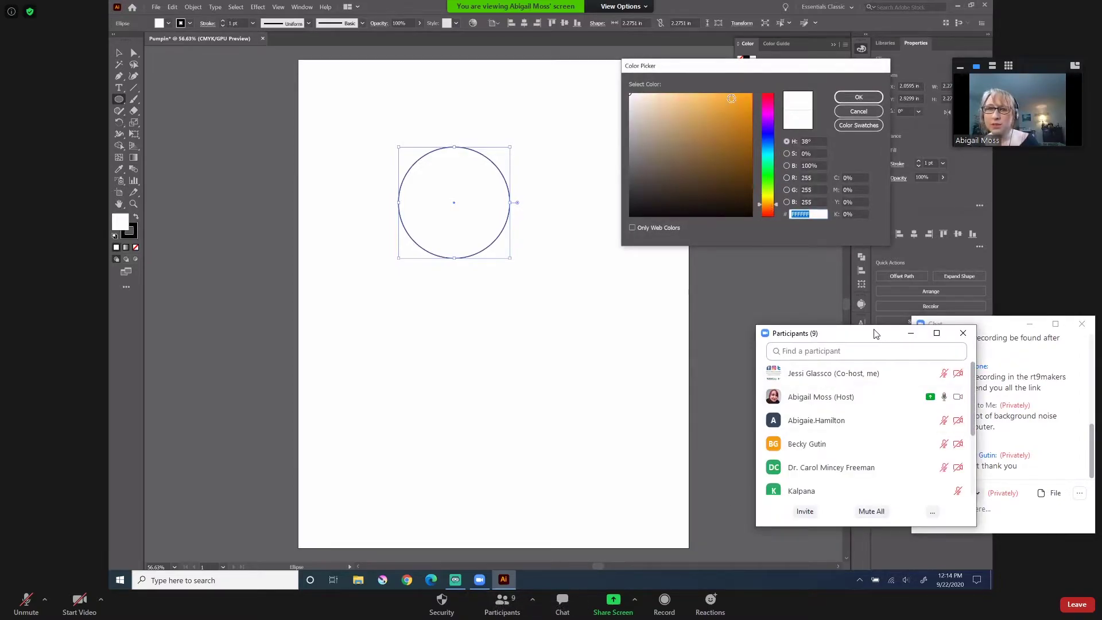
left_click_drag(872, 335, 1026, 398)
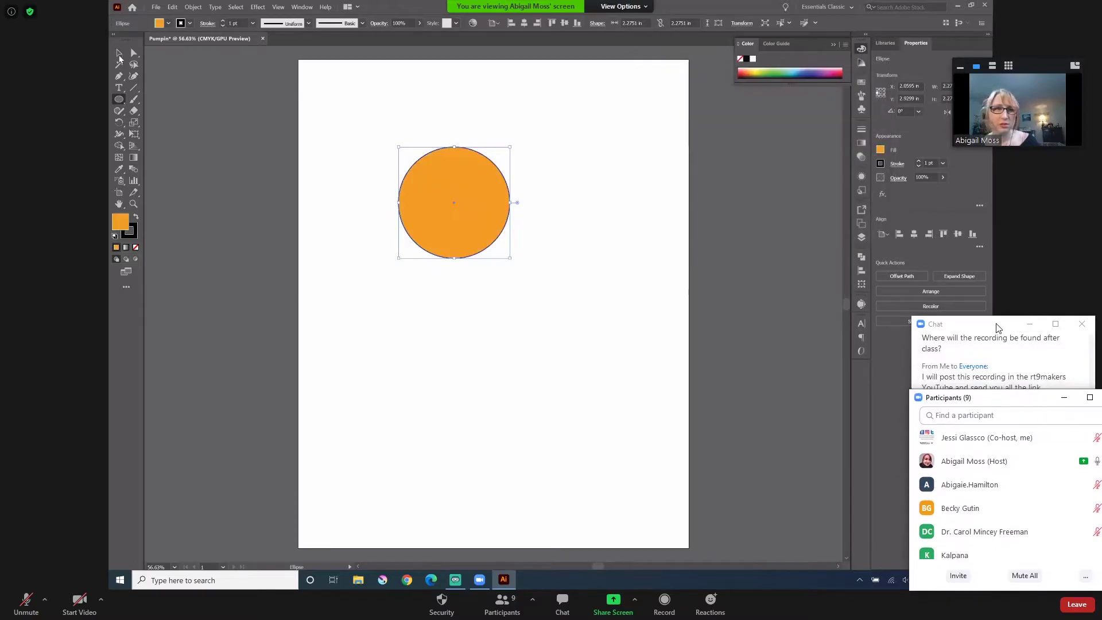
left_click_drag(996, 327, 1002, 399)
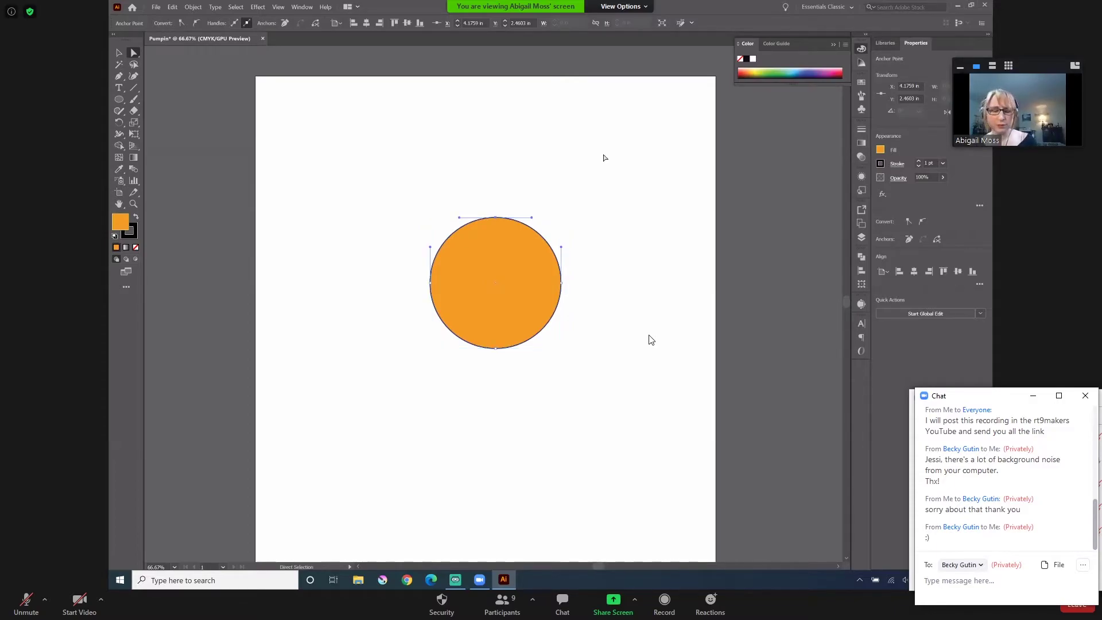
- Toggle your microphone on and off twice, leaving it muted
left_click(23, 608)
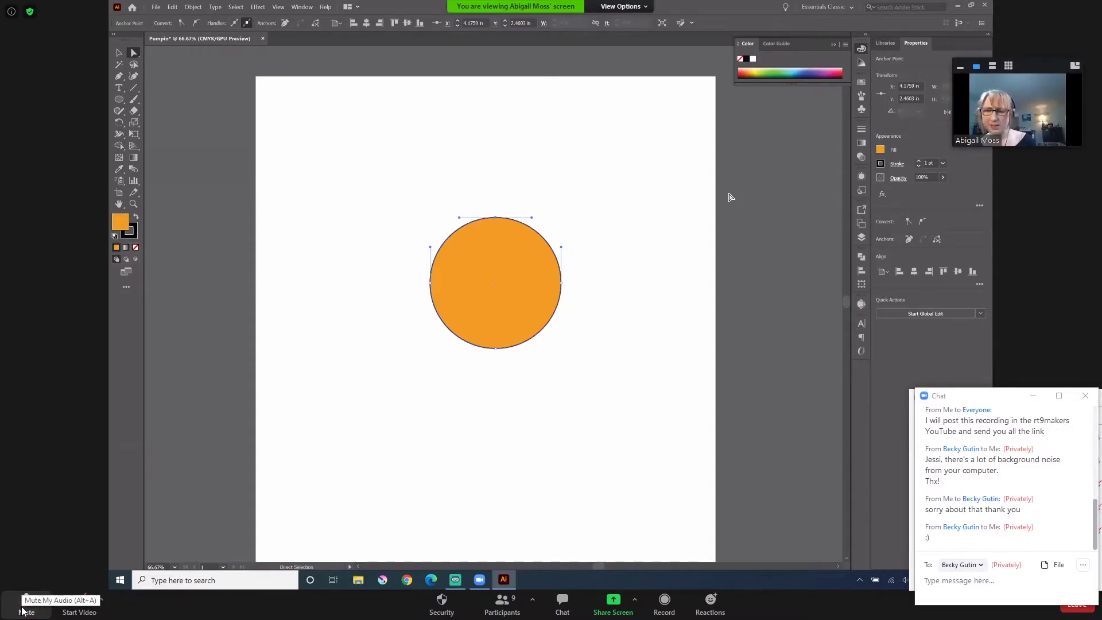
left_click(23, 608)
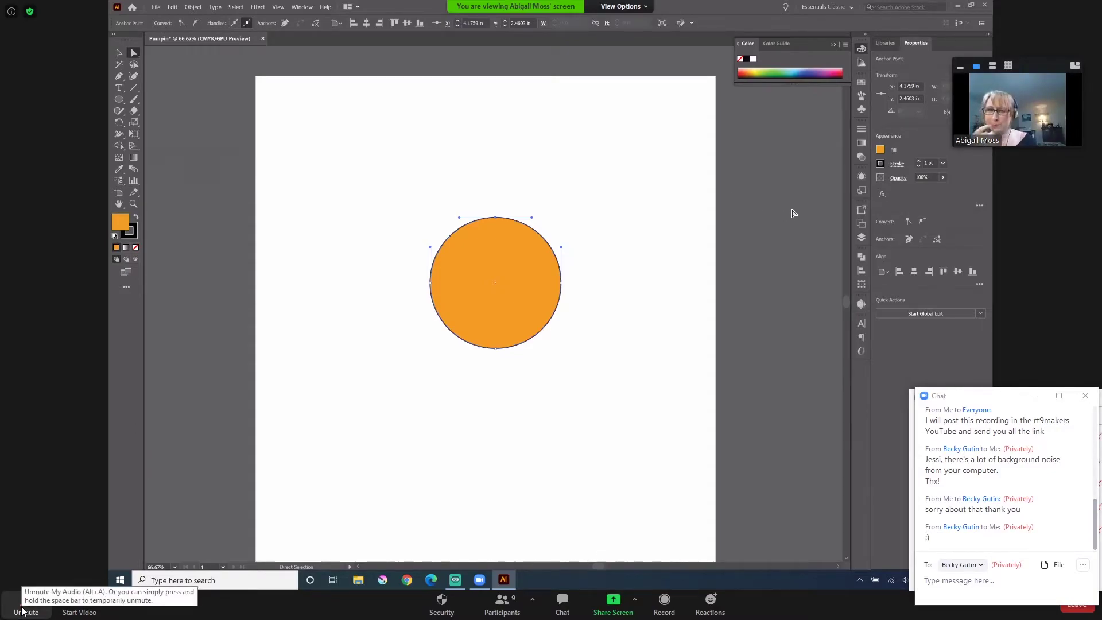
left_click(26, 603)
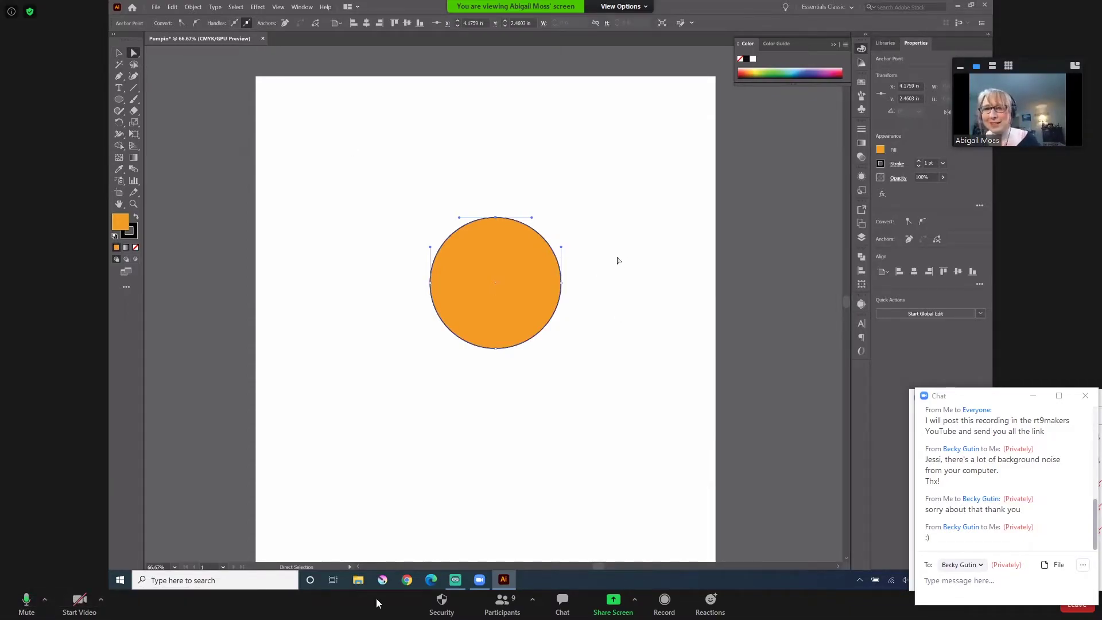
left_click(21, 607)
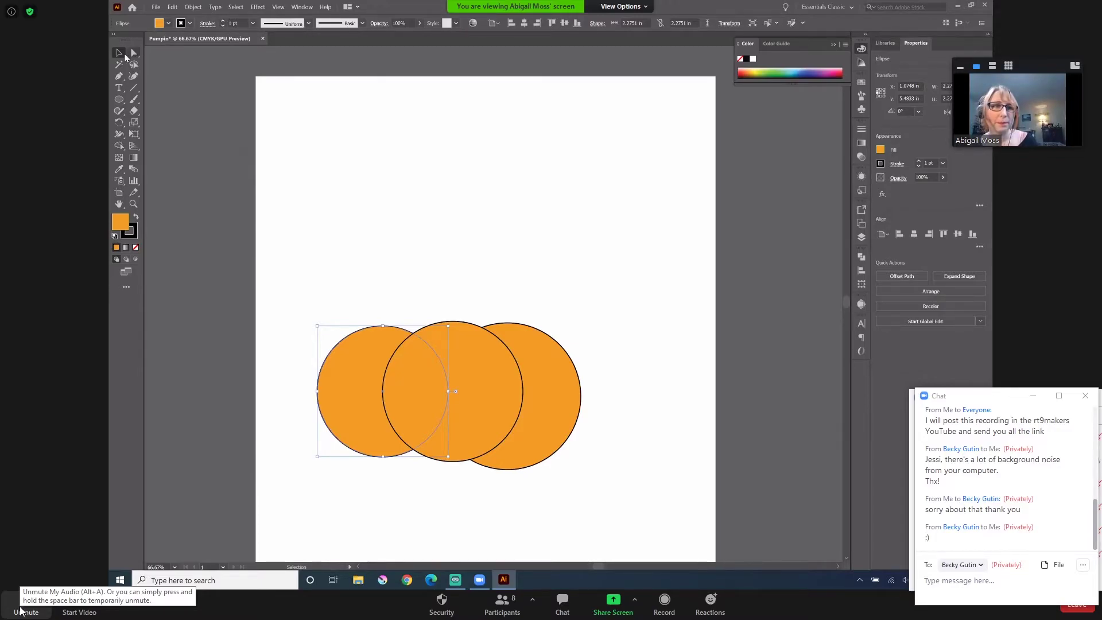
- Nudge the presenter's video window up, unmute your microphone, and move the screen-sharing notice aside
left_click_drag(1036, 73, 1035, 51)
left_click(19, 609)
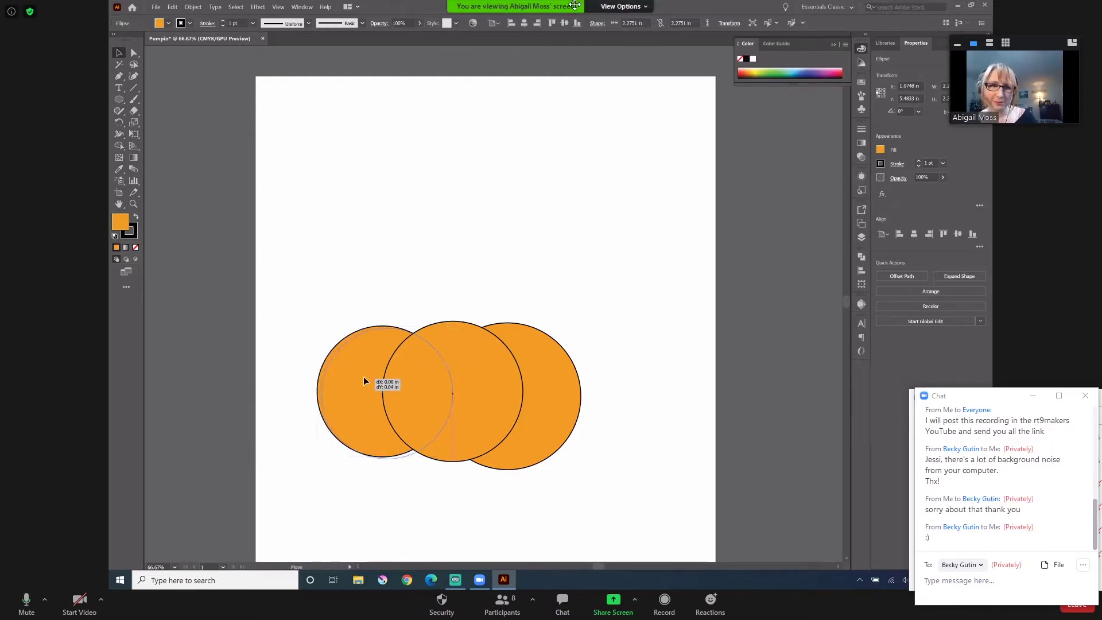
left_click_drag(575, 4, 126, 1)
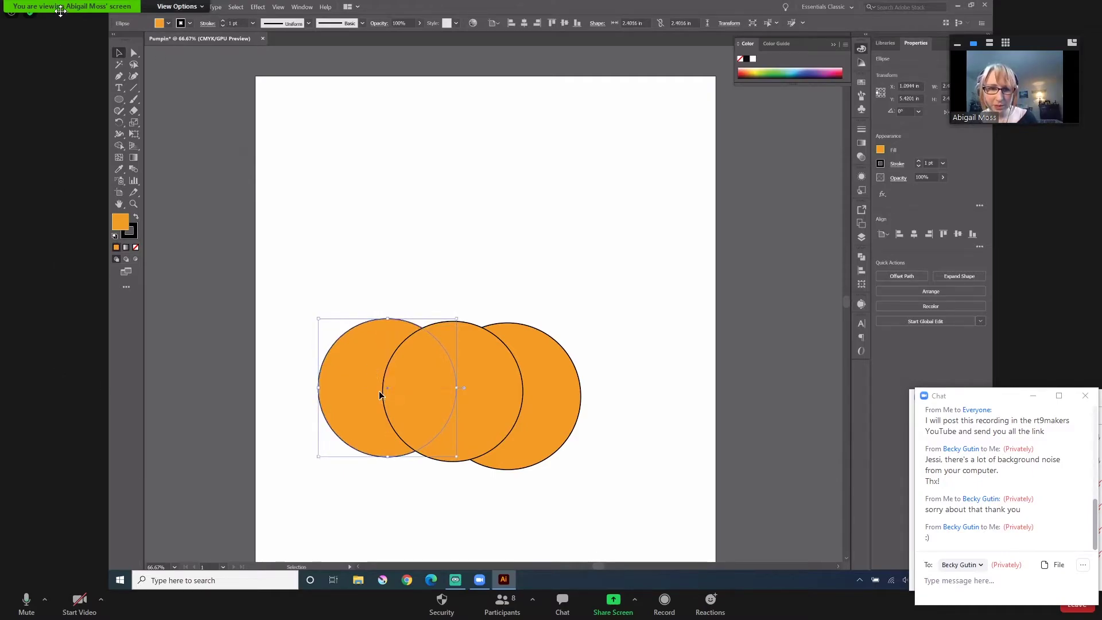
- Reposition the screen-sharing notice, mute your microphone, and address chat messages to everyone
left_click_drag(60, 9, 106, 31)
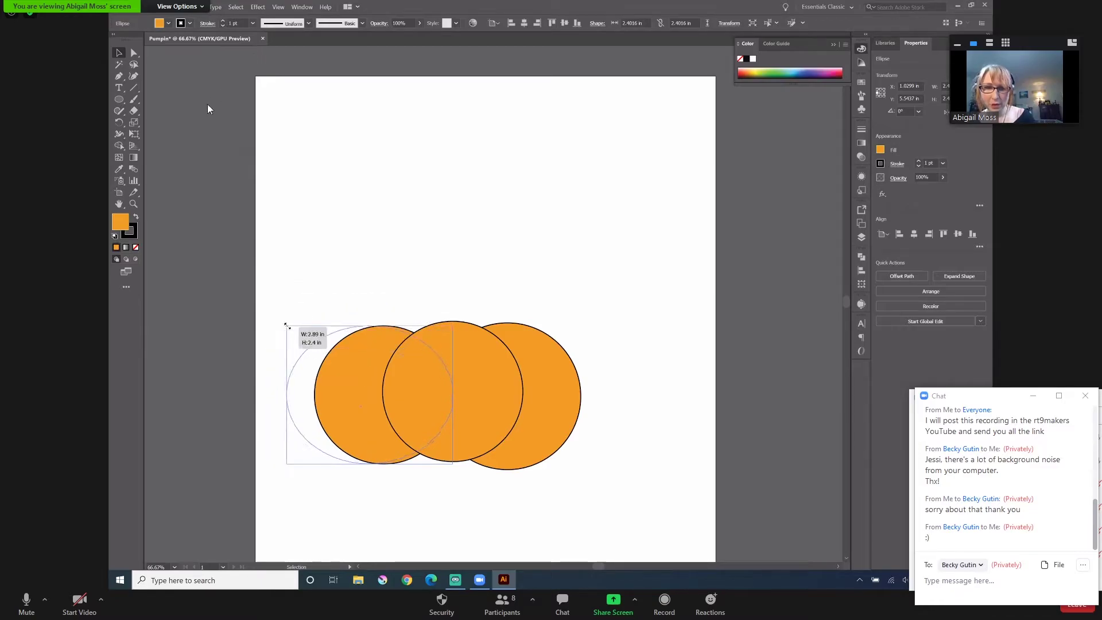
left_click(23, 606)
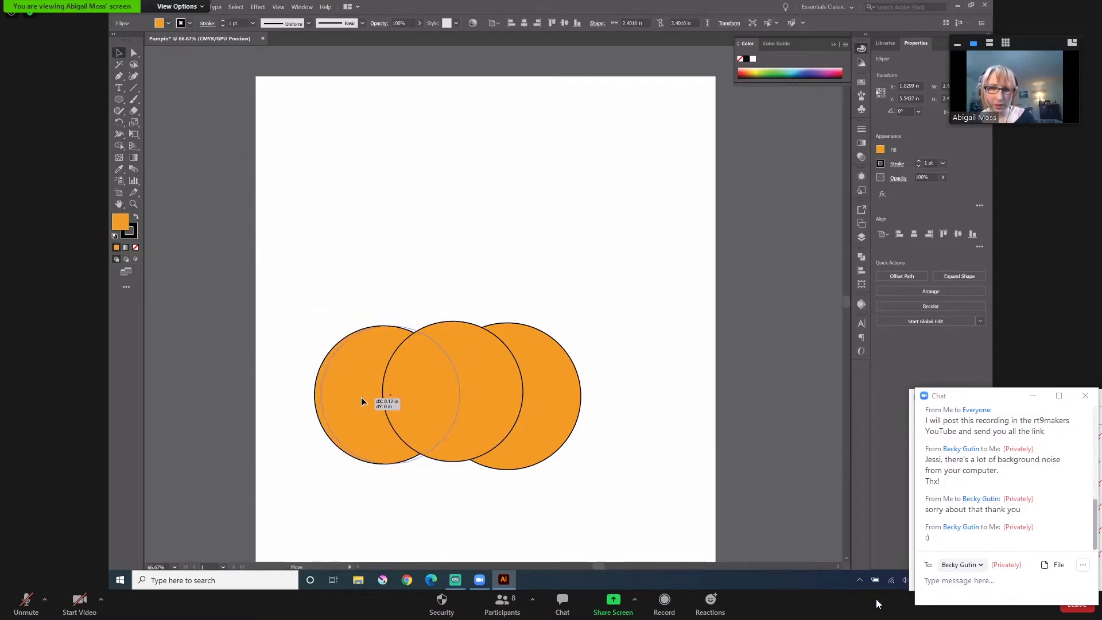
left_click(981, 565)
left_click(985, 436)
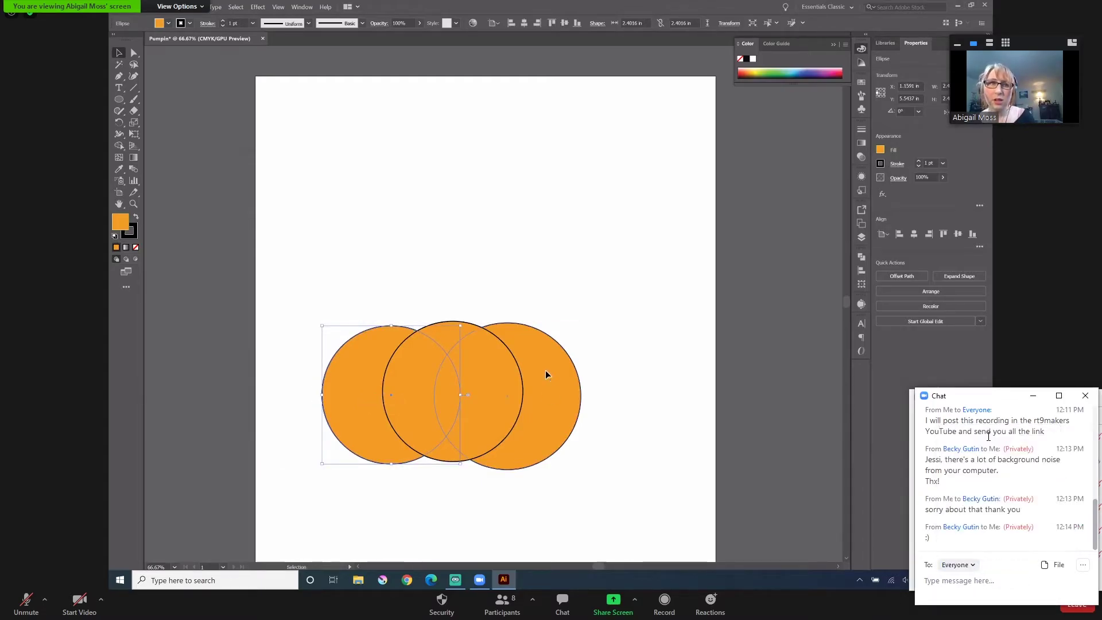
- Switch to the participants list and resize its window to show more people and uncover the chat
left_click(505, 603)
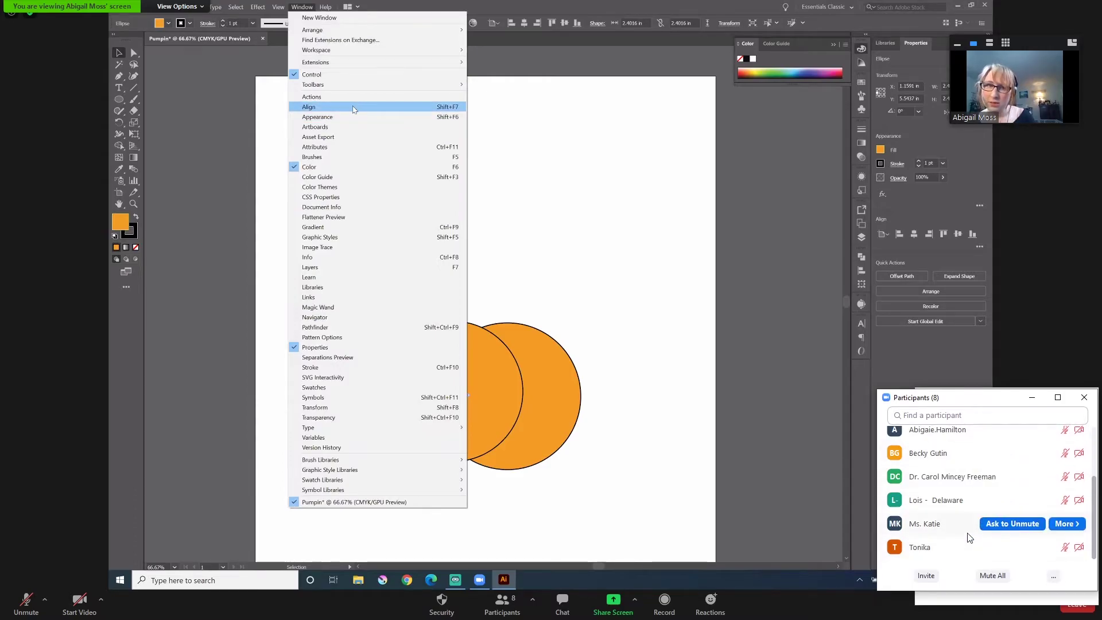
scroll(970, 534, "up", 2)
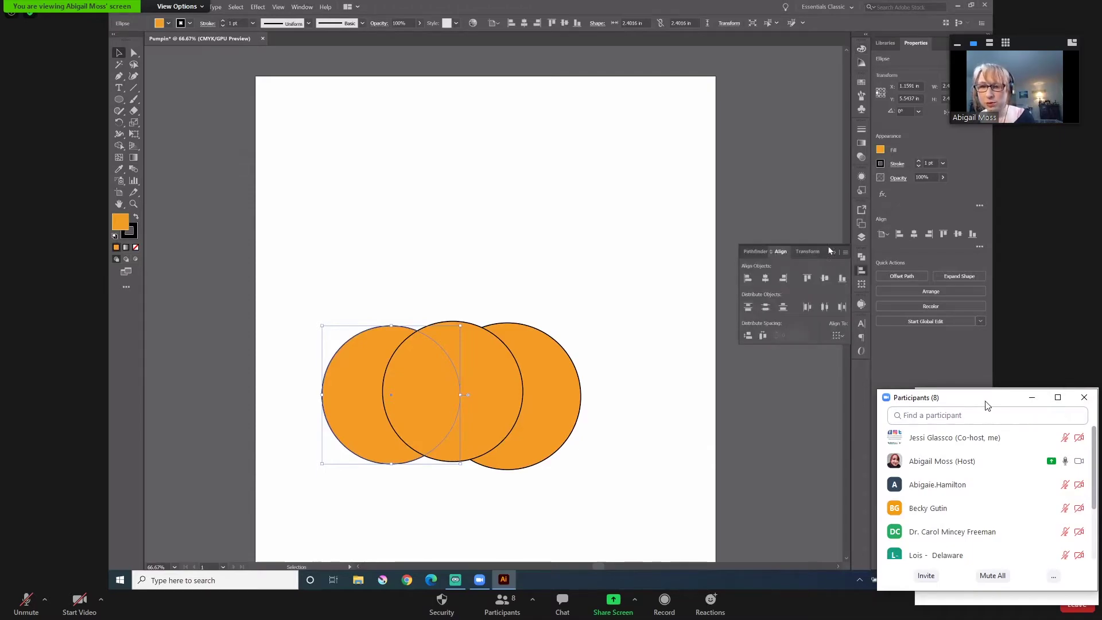
left_click_drag(987, 405, 1003, 322)
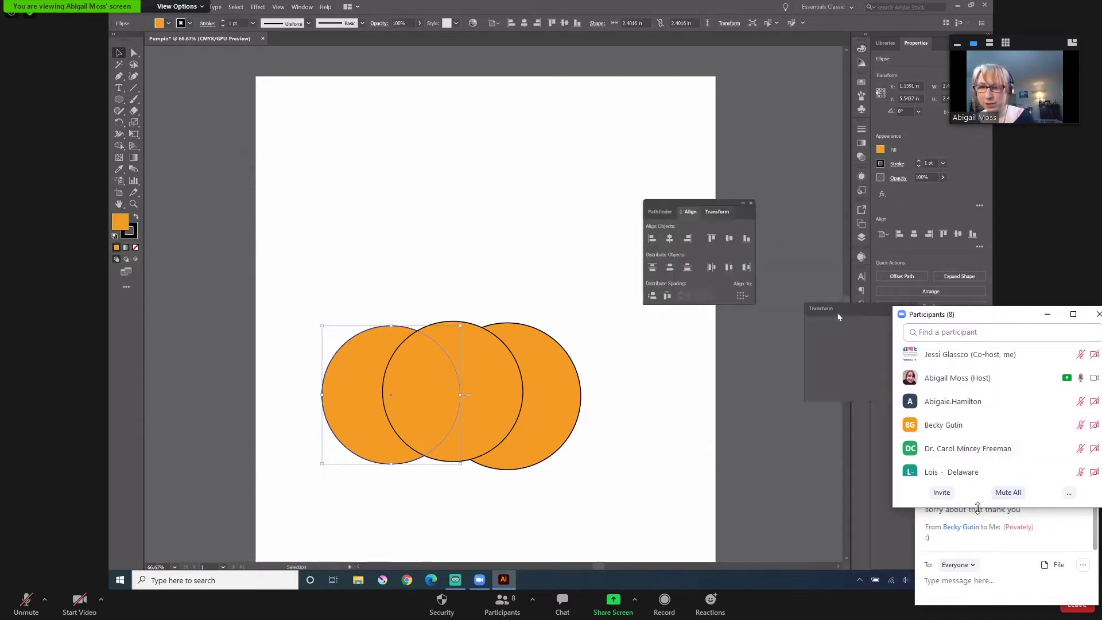
left_click_drag(977, 509, 965, 575)
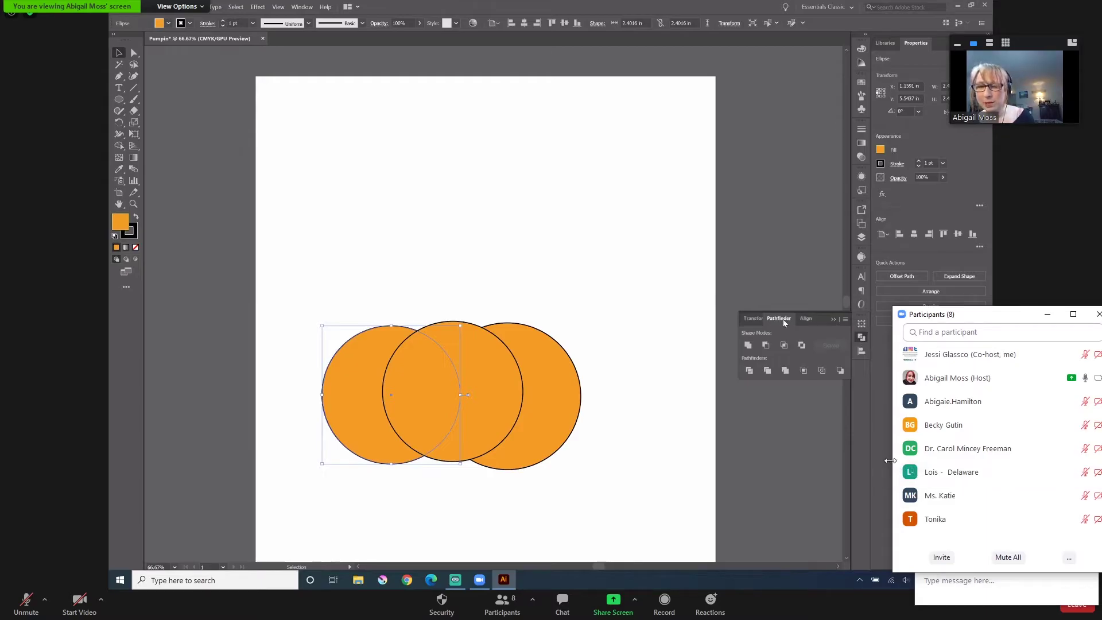
left_click_drag(894, 463, 957, 463)
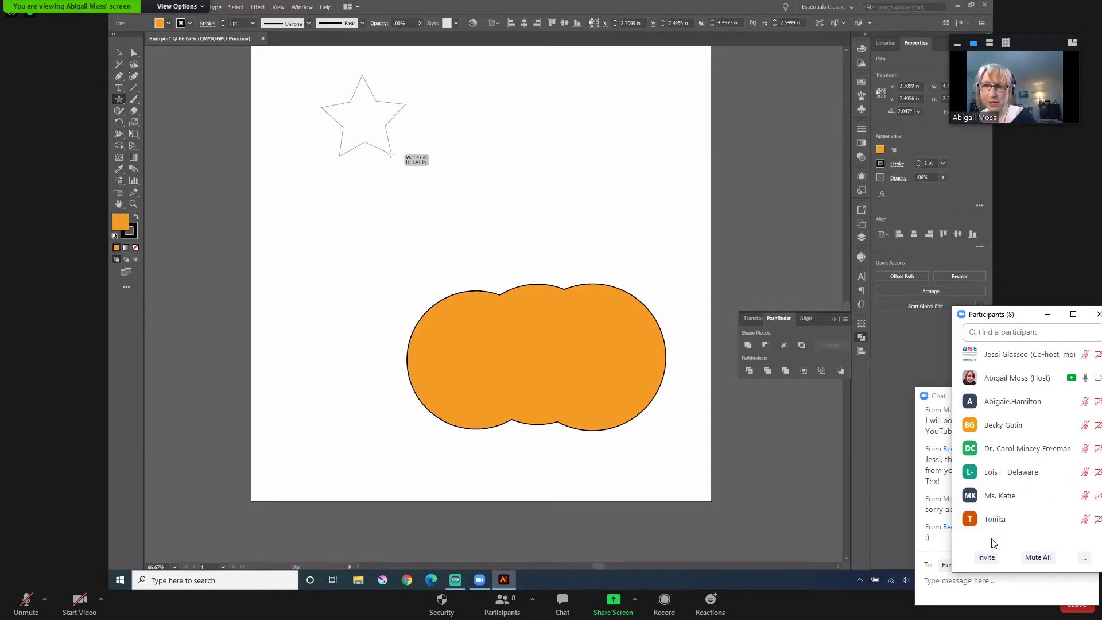
- Move and resize the meeting's participants window to uncover the chat messages
left_click_drag(1027, 320, 988, 242)
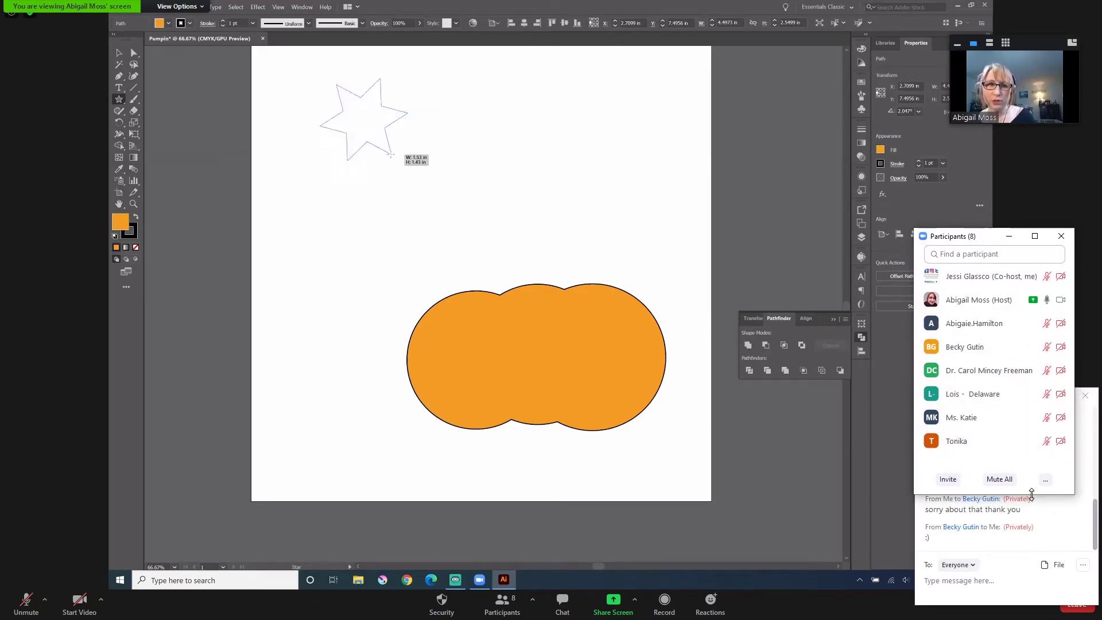
left_click_drag(1031, 495, 1033, 571)
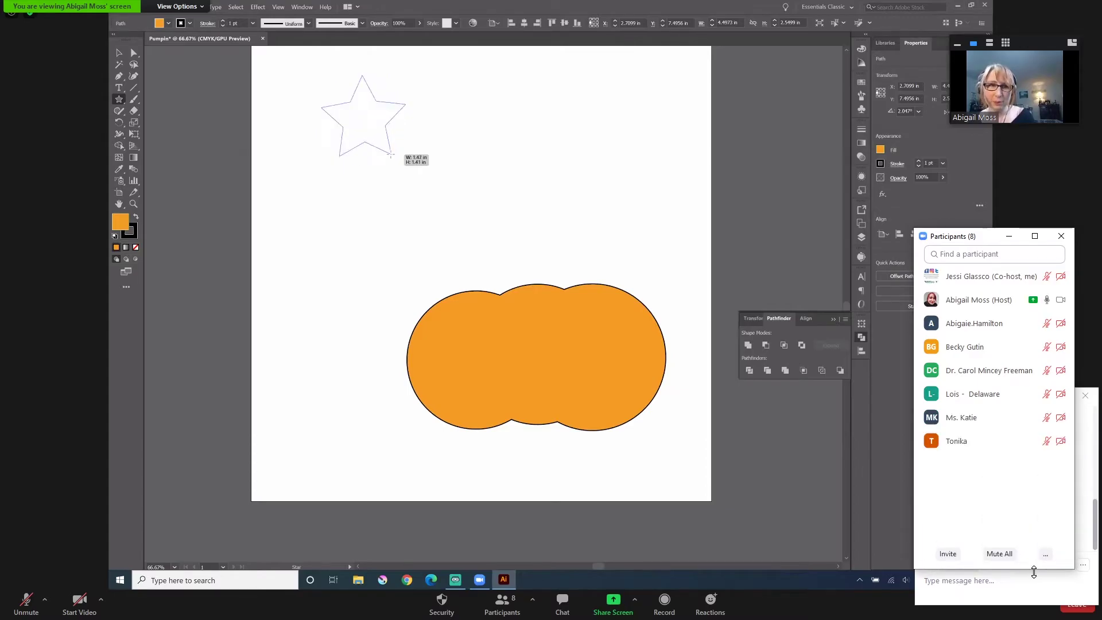
left_click_drag(1033, 571, 1041, 513)
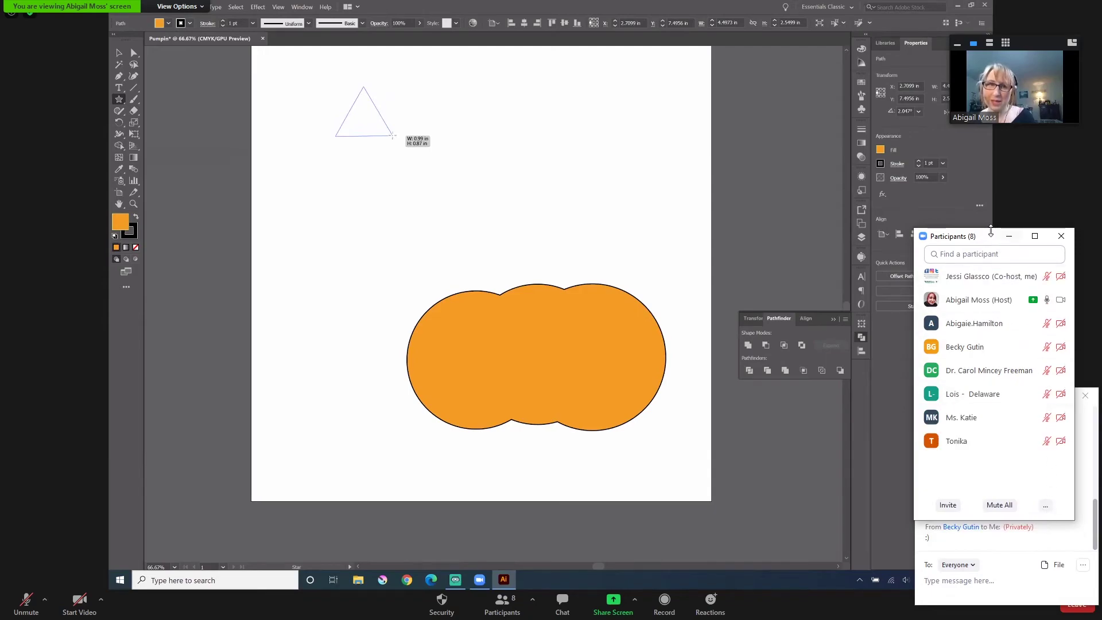
left_click_drag(987, 239, 1054, 357)
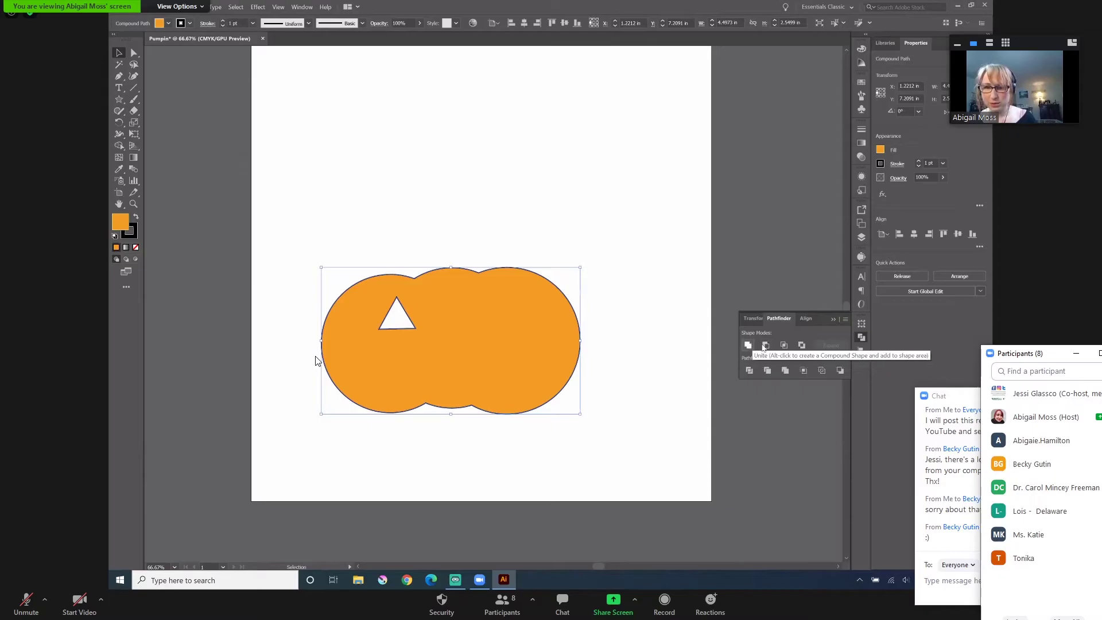
- Pick an item near the top left of the Illustrator workspace
left_click(119, 99)
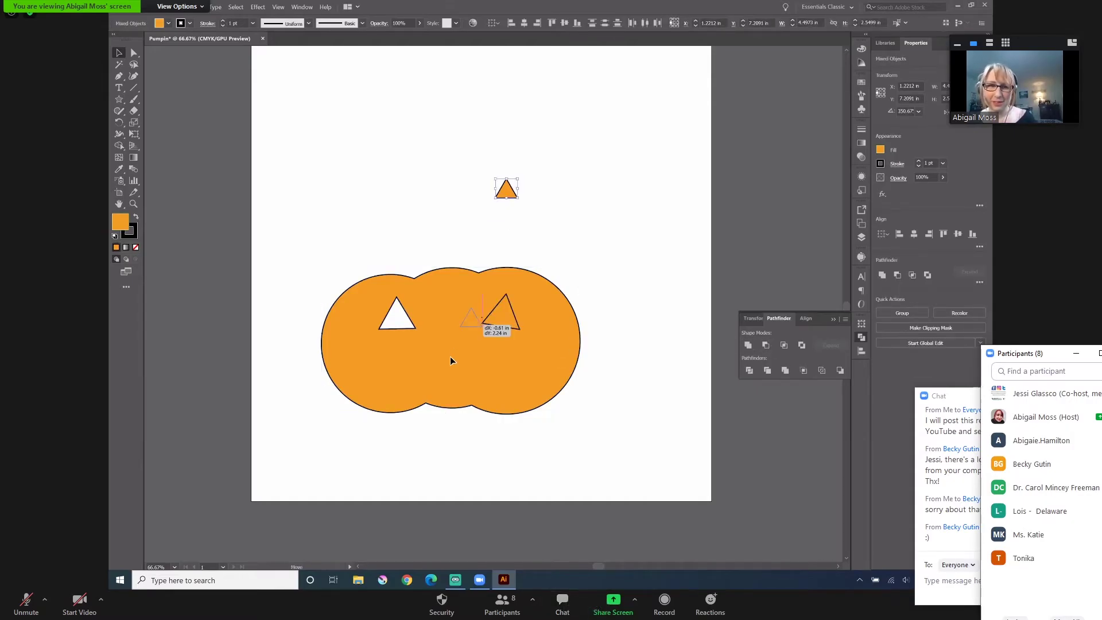
- Turn on the microphone in the meeting
left_click(26, 604)
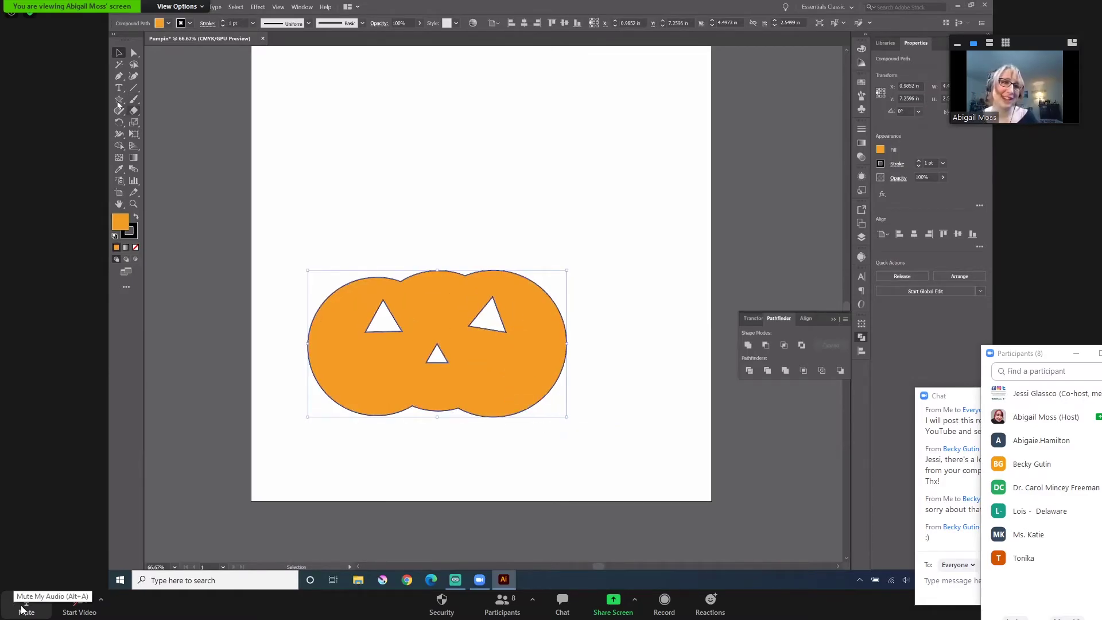
left_click(21, 608)
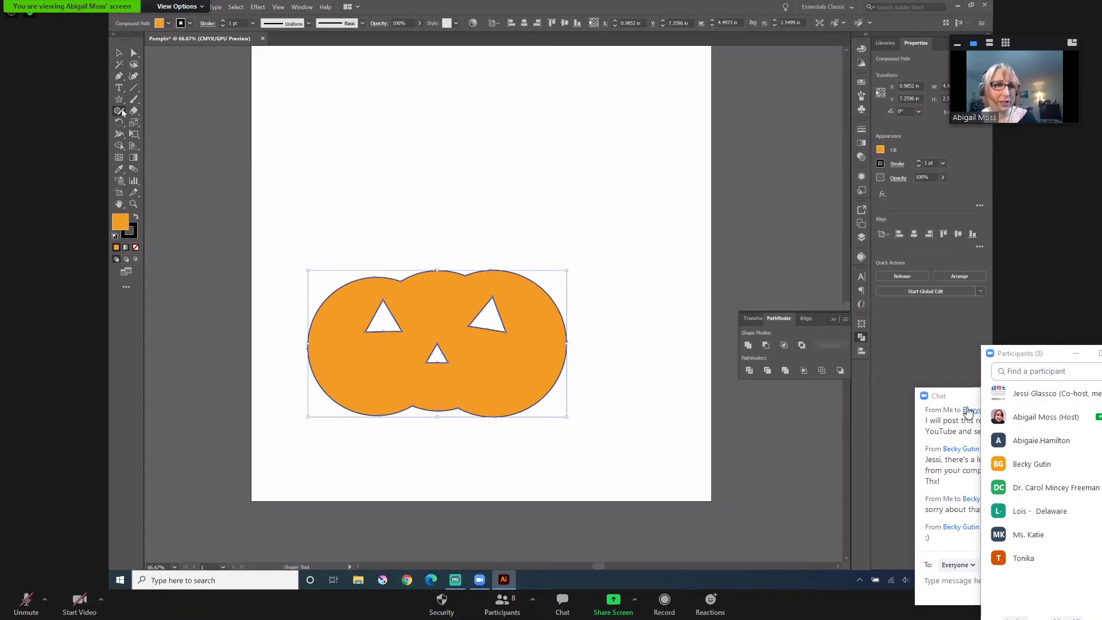
left_click_drag(964, 396, 972, 334)
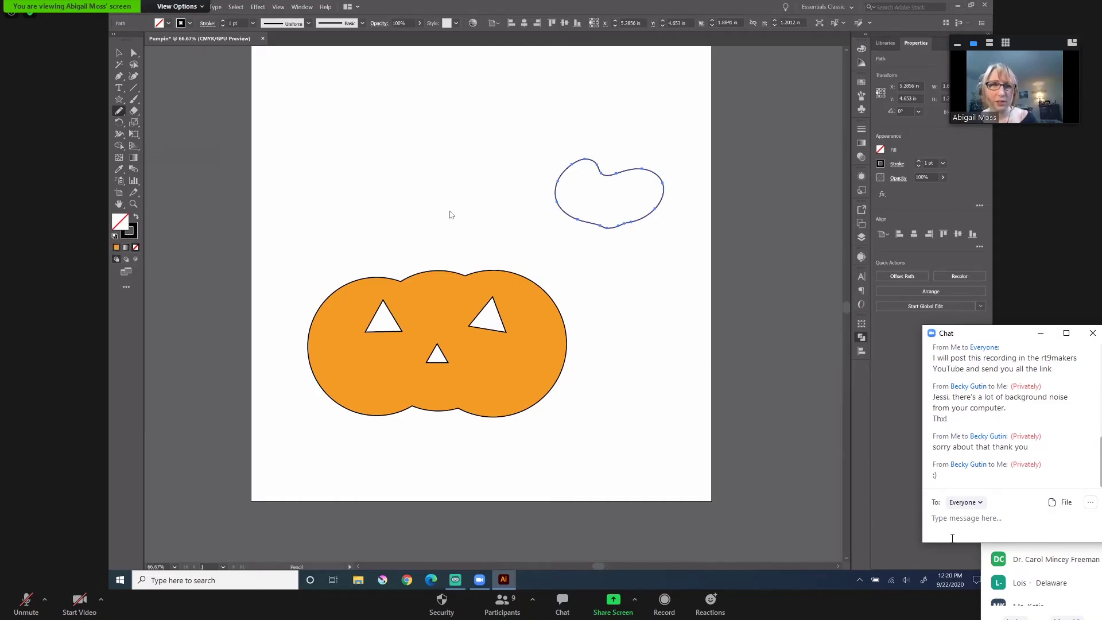
key("comma")
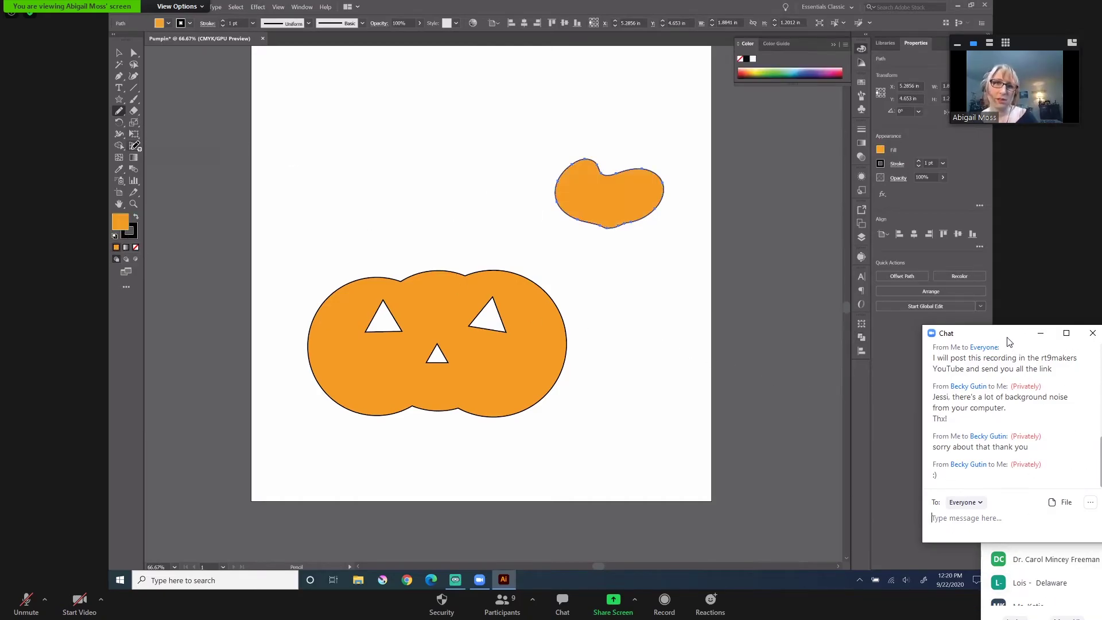
key("alt+u")
left_click_drag(1013, 343, 935, 312)
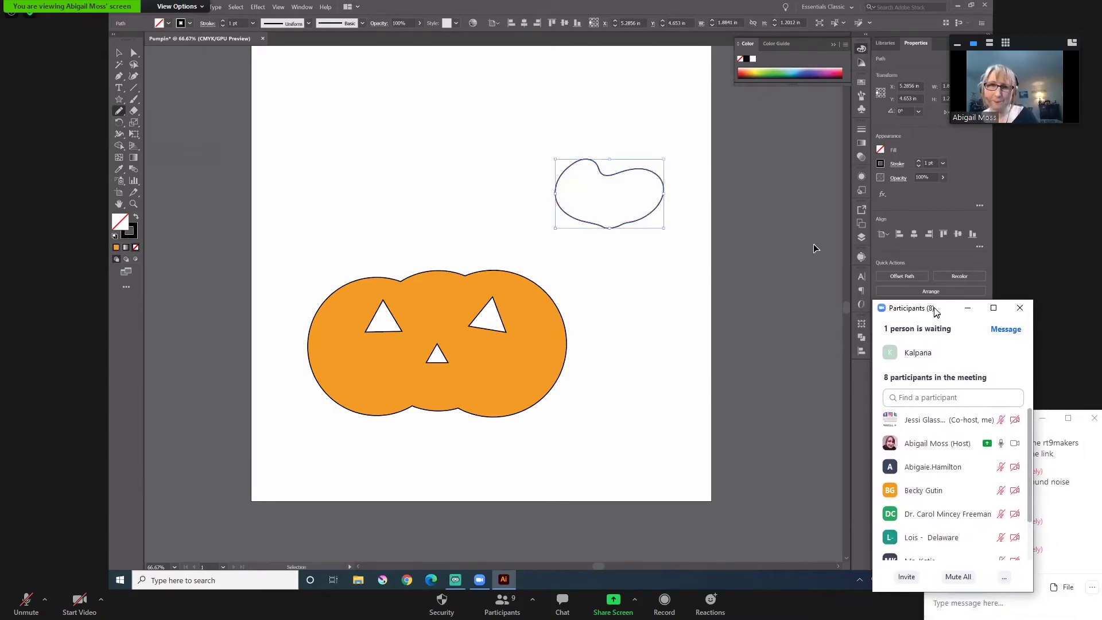
left_click(964, 352)
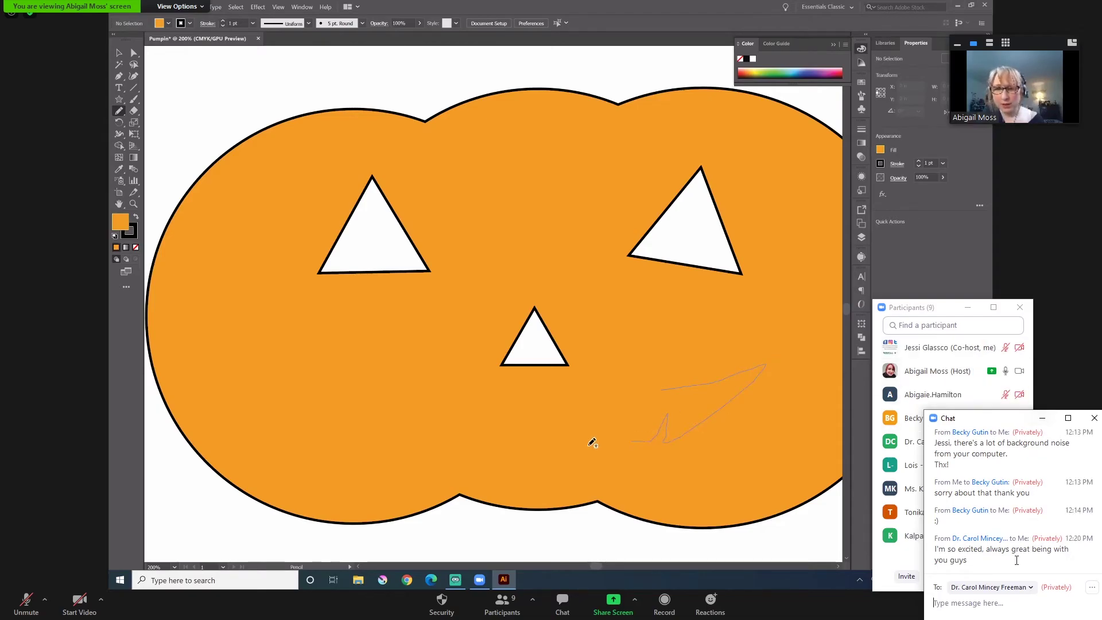
- Send the chat reply 'Yeah, this is great!' in the meeting
left_click(970, 611)
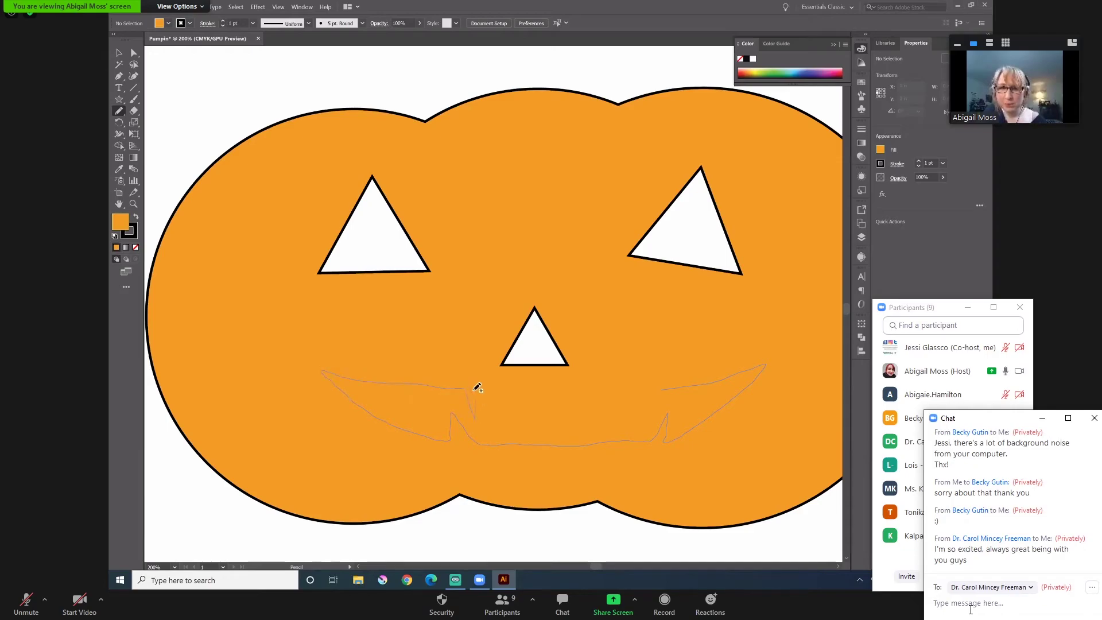
type("Yeah, this")
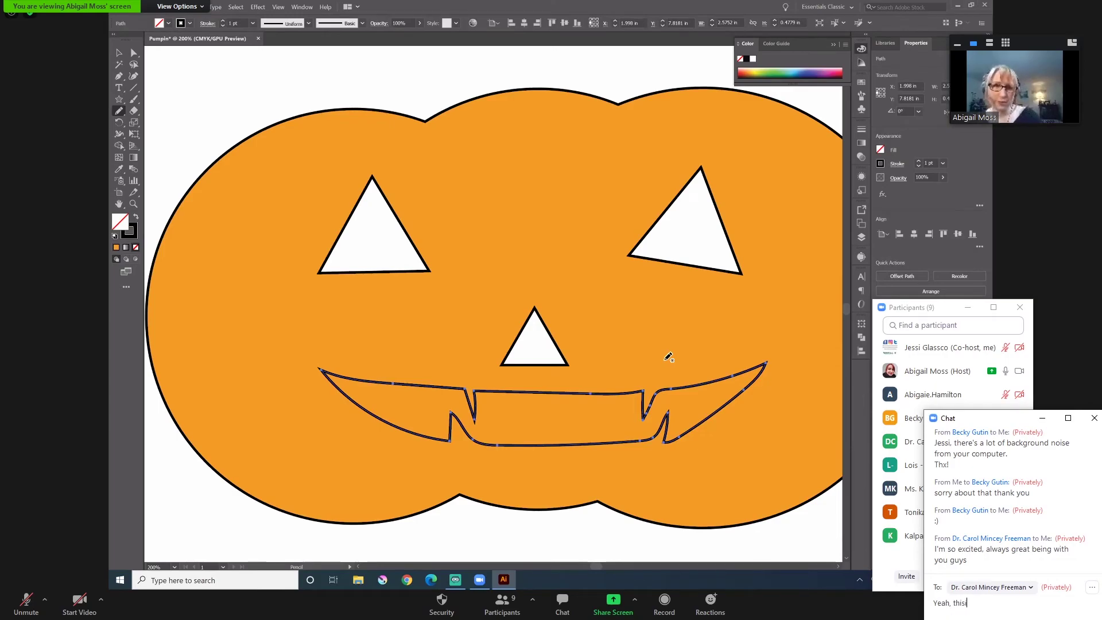
type(" is g")
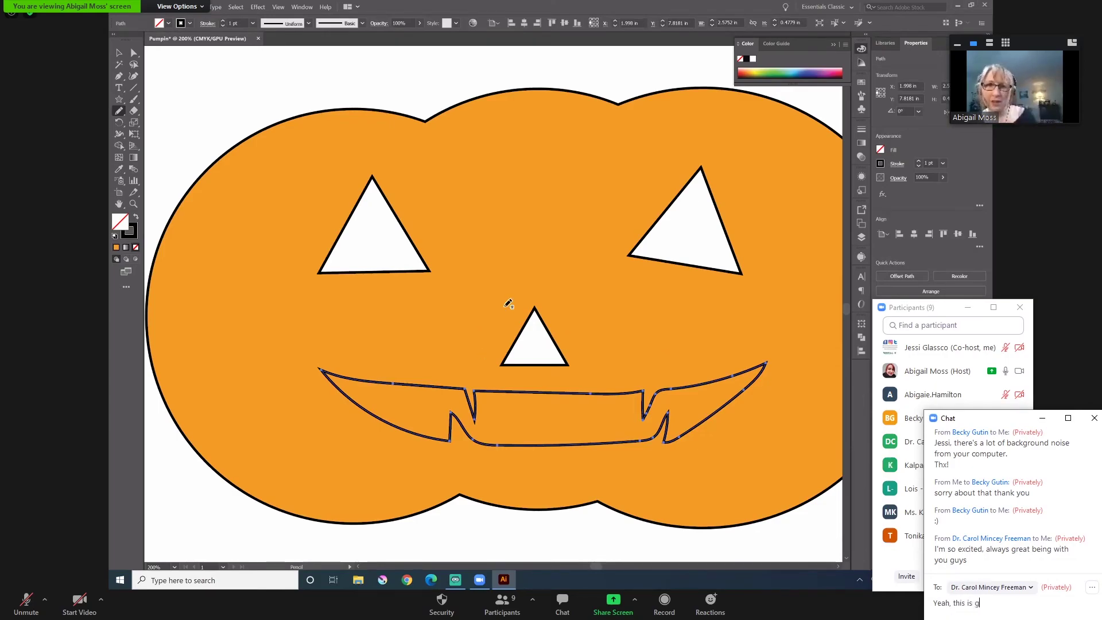
type("reat!")
key("Return")
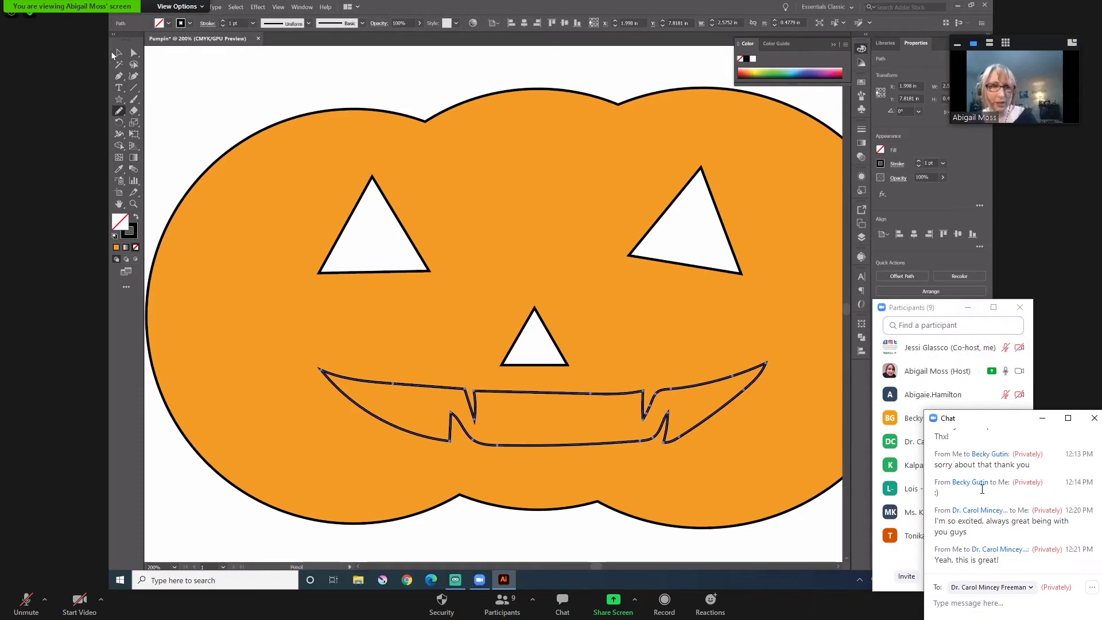
- Address chat messages to everyone and bring the participants window in front of the chat
left_click(1030, 587)
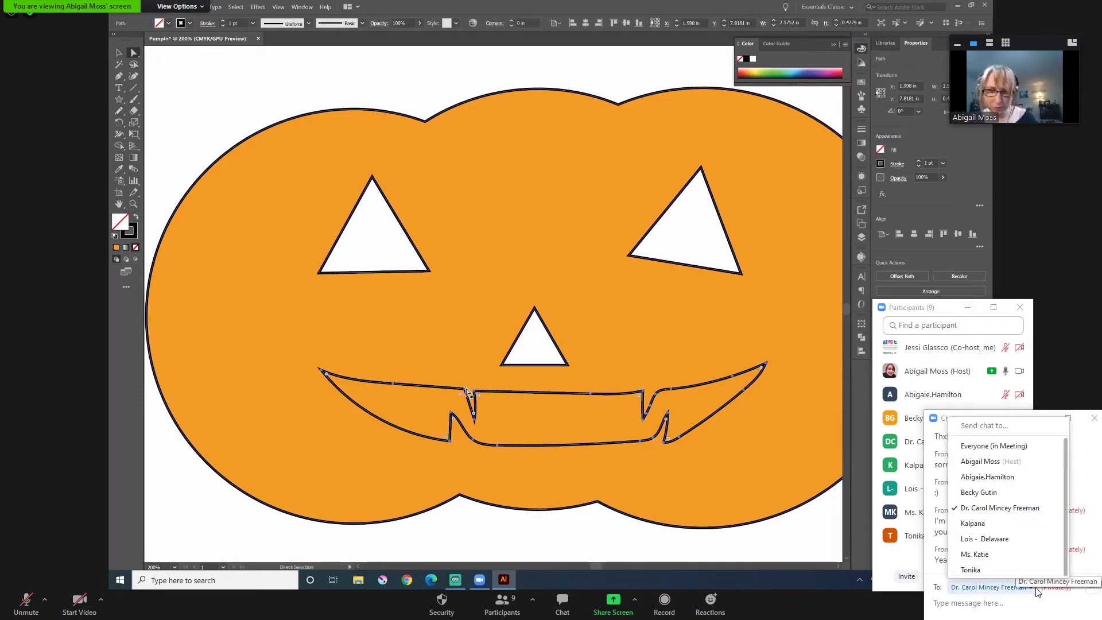
left_click(1024, 436)
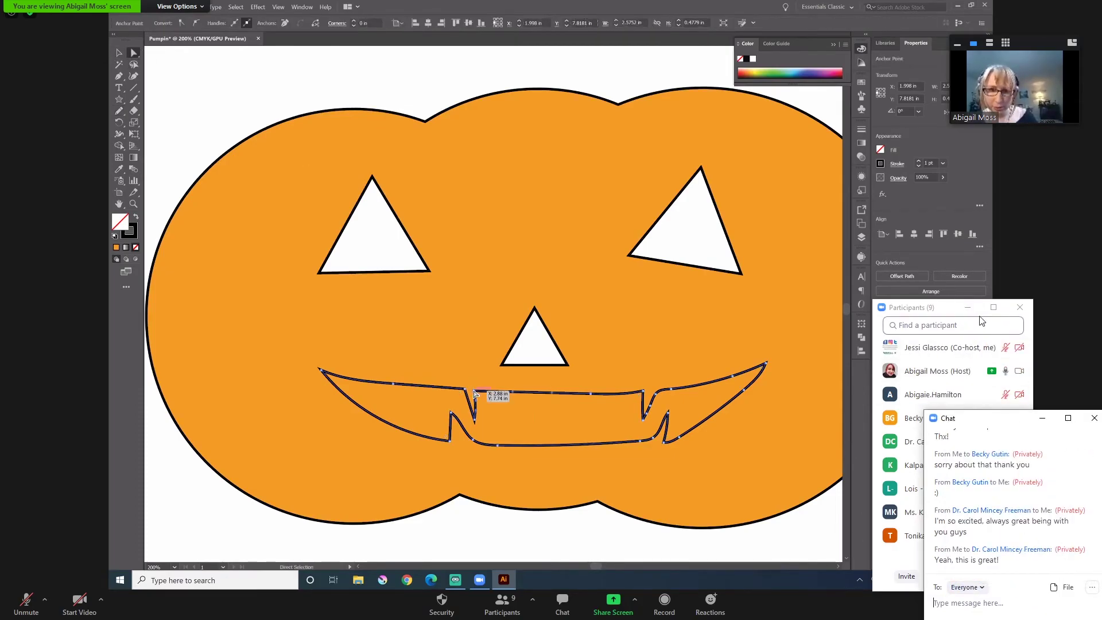
left_click_drag(951, 312, 1036, 298)
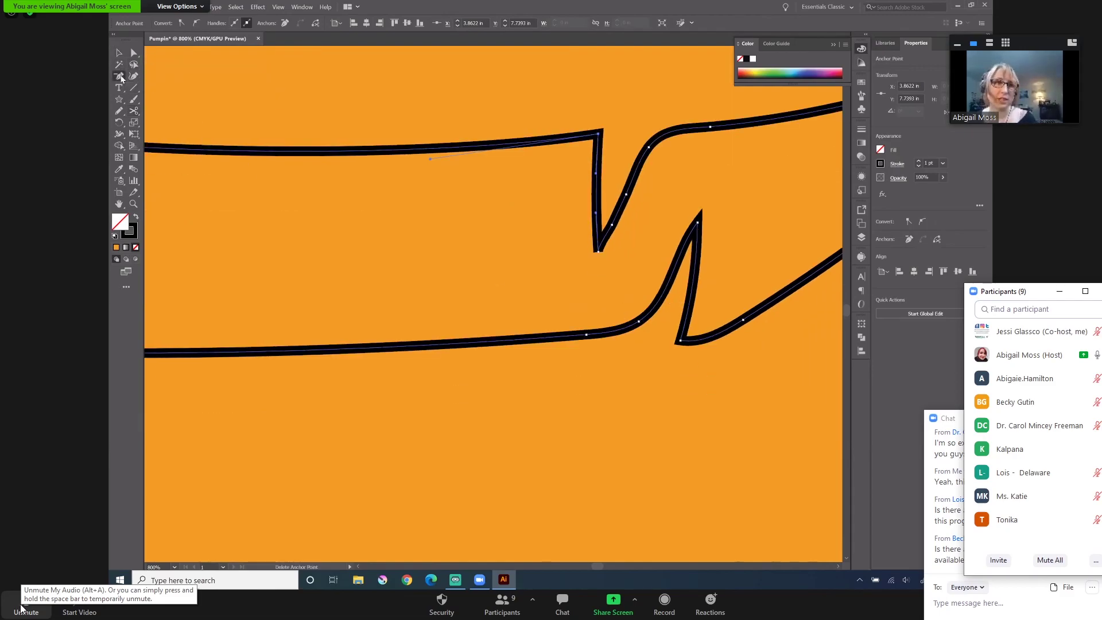
- Unmute the meeting microphone to speak
left_click(21, 608)
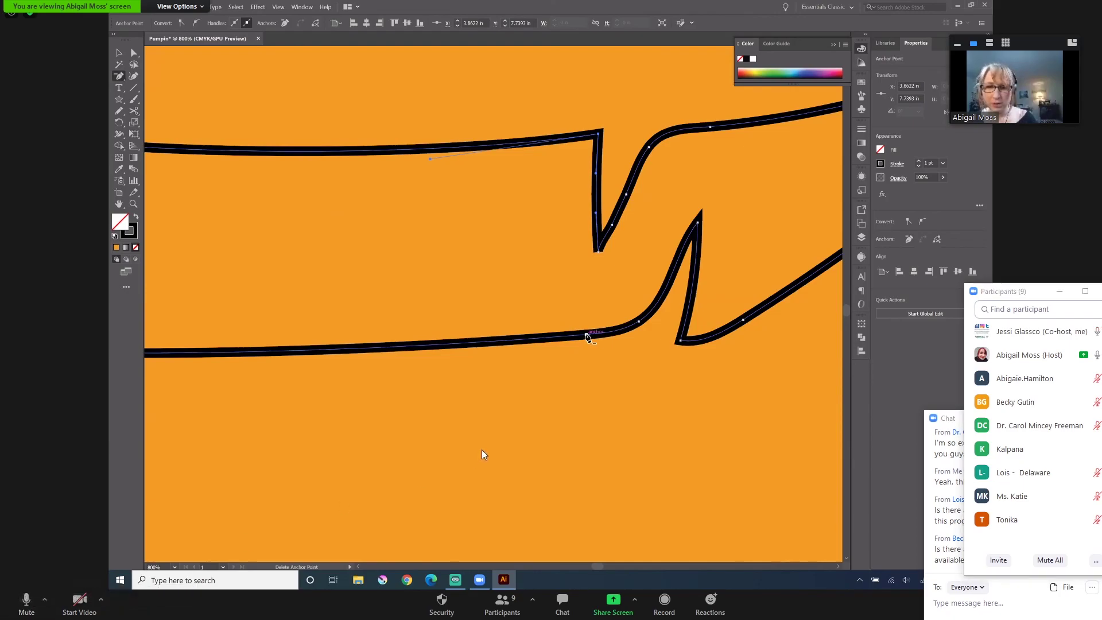